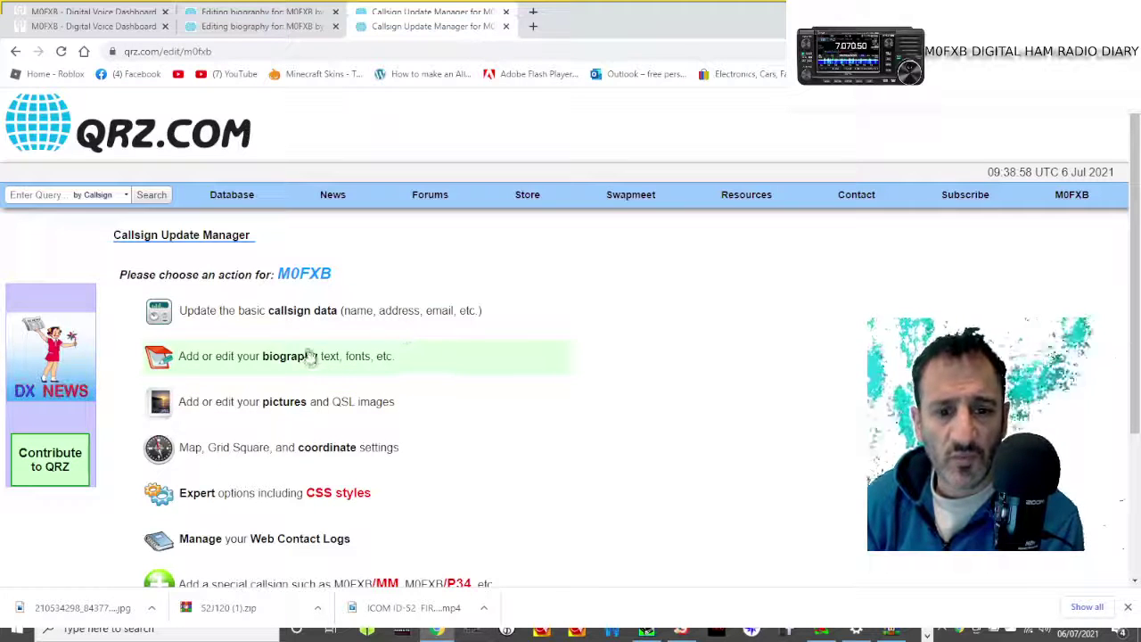
Upload 3d.PNG to M0FXB's picture collection, bringing it to 21 images
left_click(262, 403)
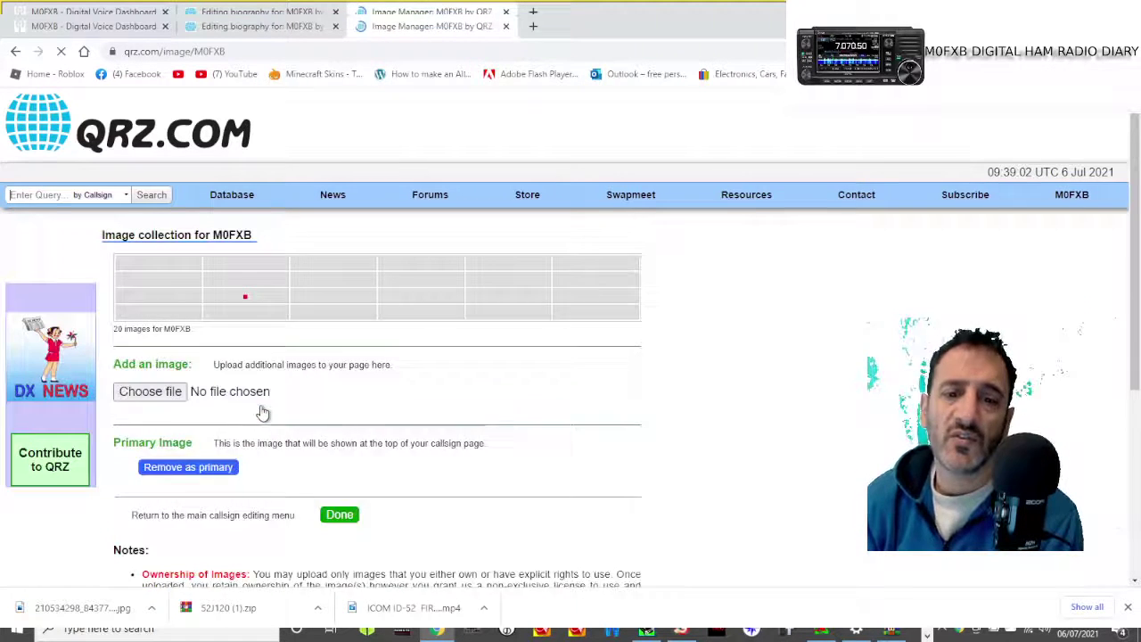
scroll(854, 332, "down", 1)
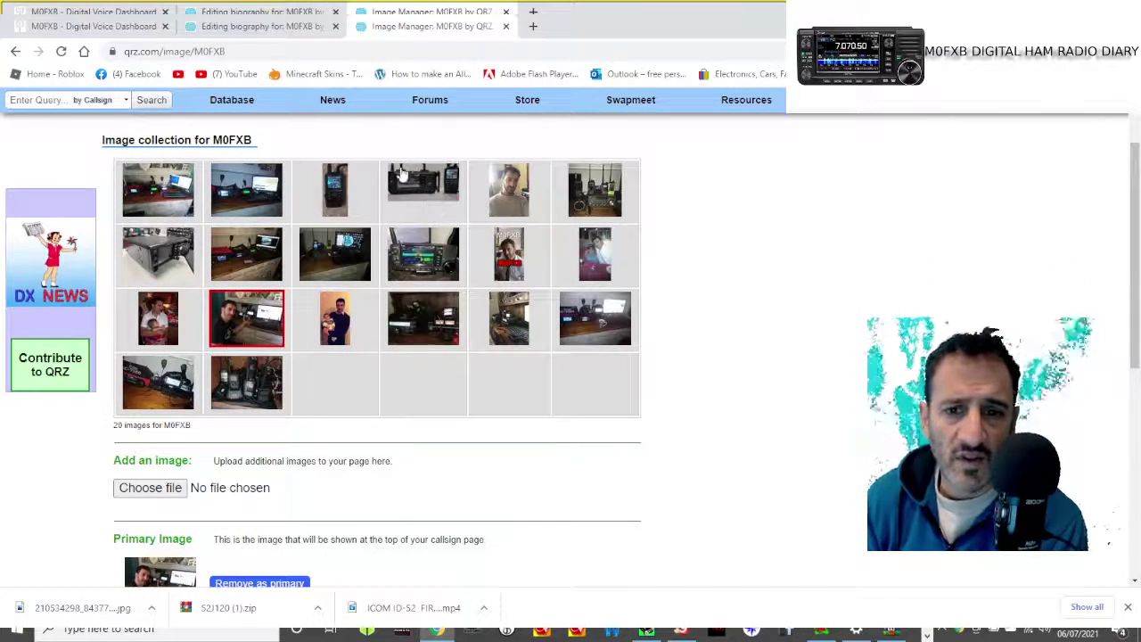
left_click(159, 495)
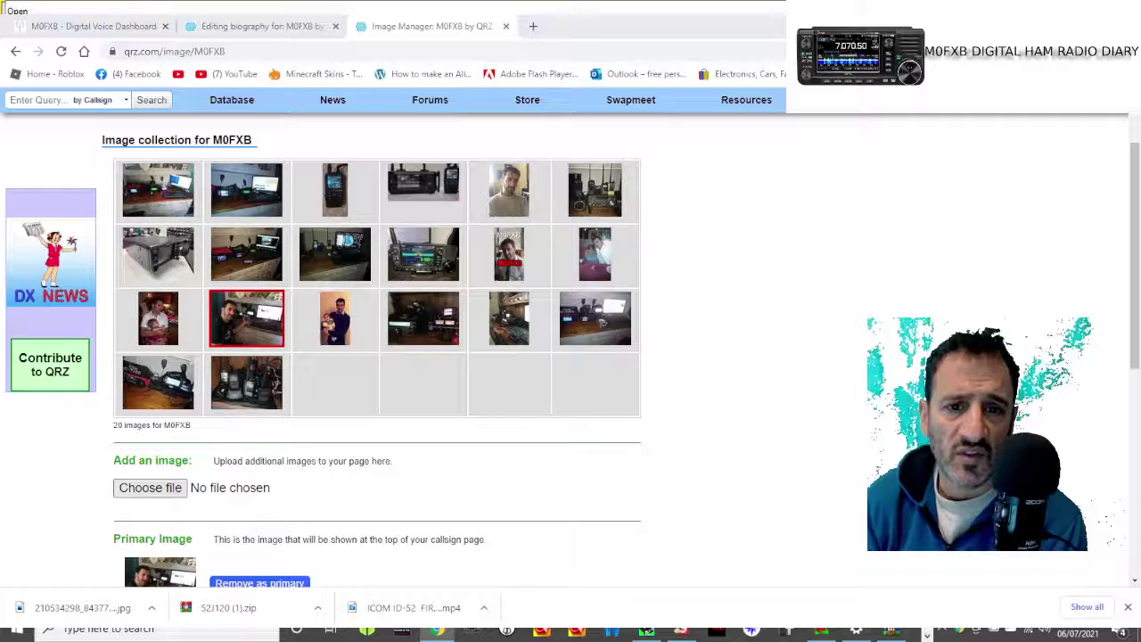
key("Return")
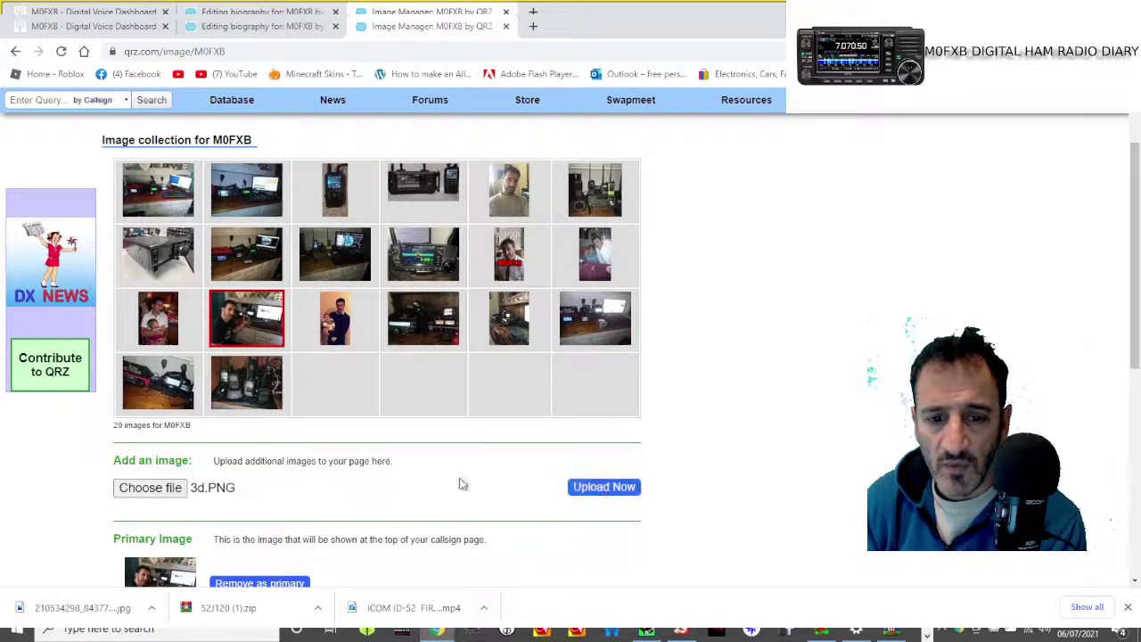
left_click(597, 487)
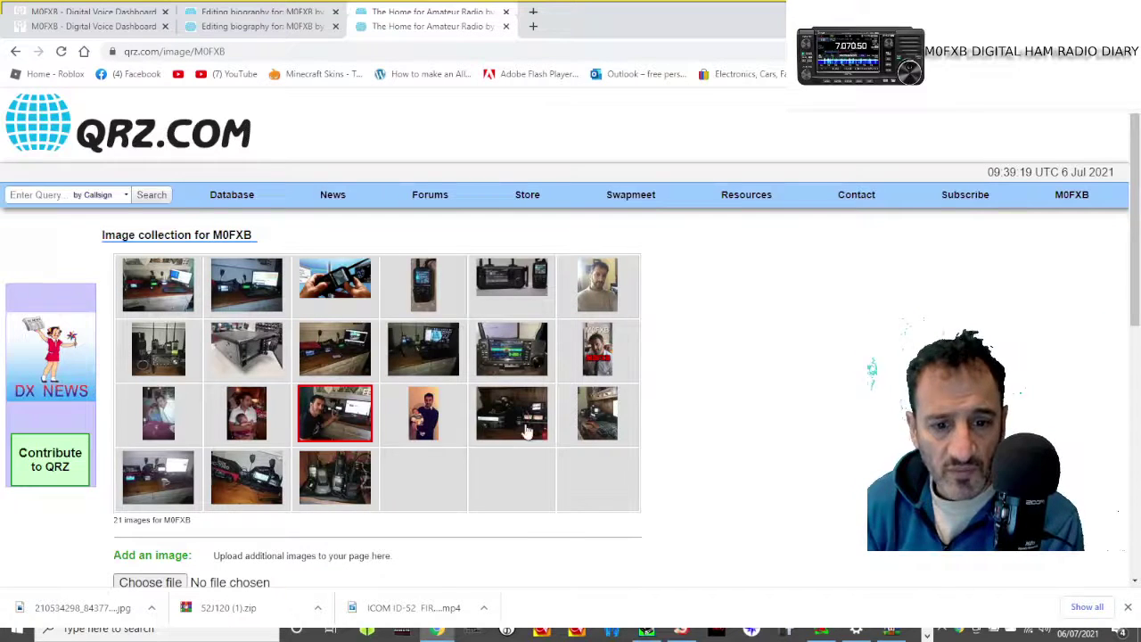
scroll(481, 365, "down", 3)
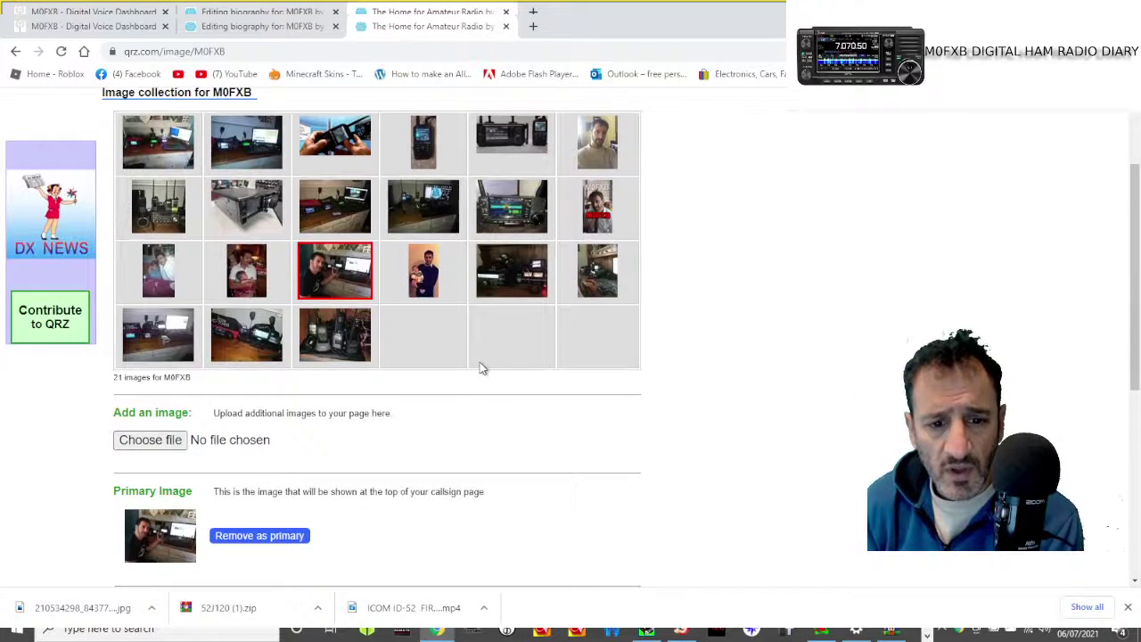
scroll(481, 365, "up", 1)
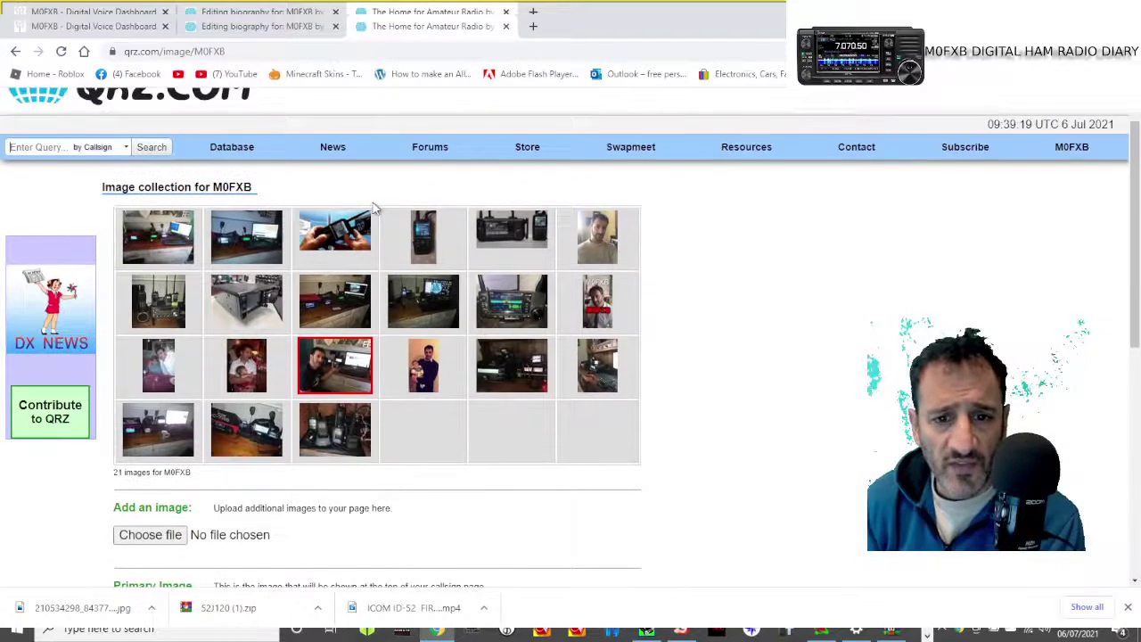
scroll(860, 301, "down", 1)
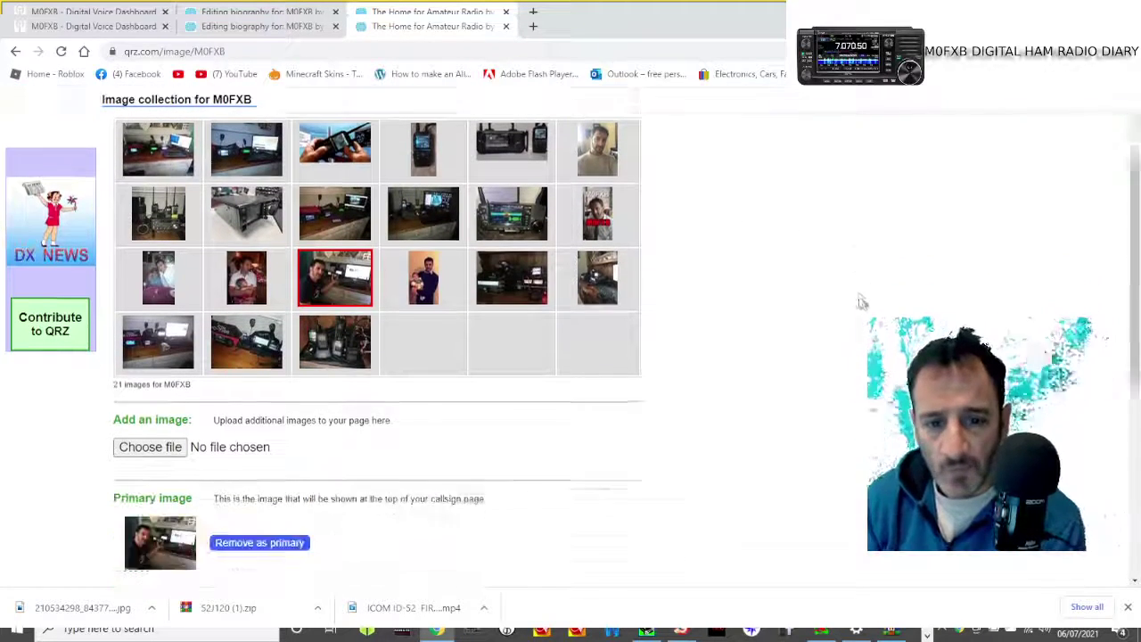
scroll(861, 320, "up", 2)
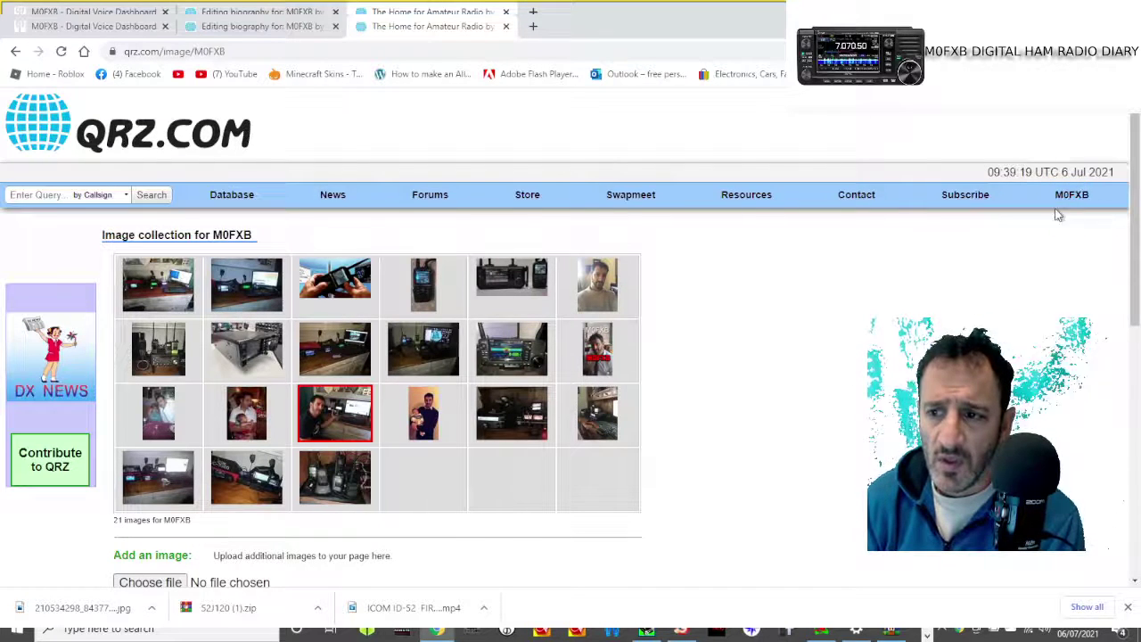
Return to the callsign update manager and open the M0FXB biography editor
mouse_move(1071, 194)
left_click(992, 265)
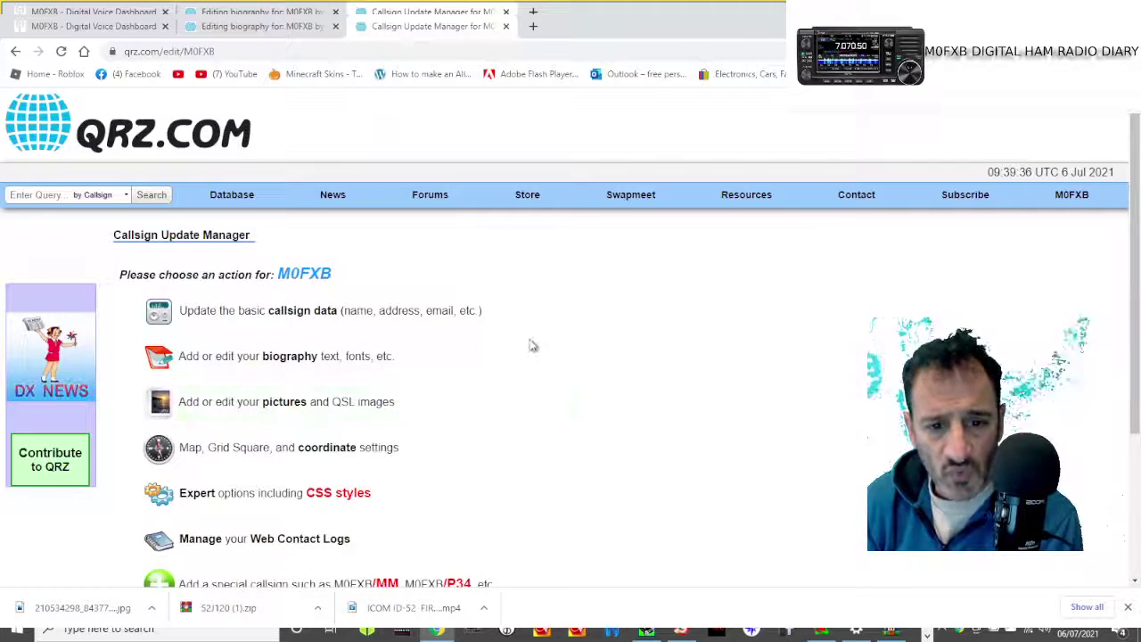
scroll(616, 308, "down", 1)
left_click(328, 309)
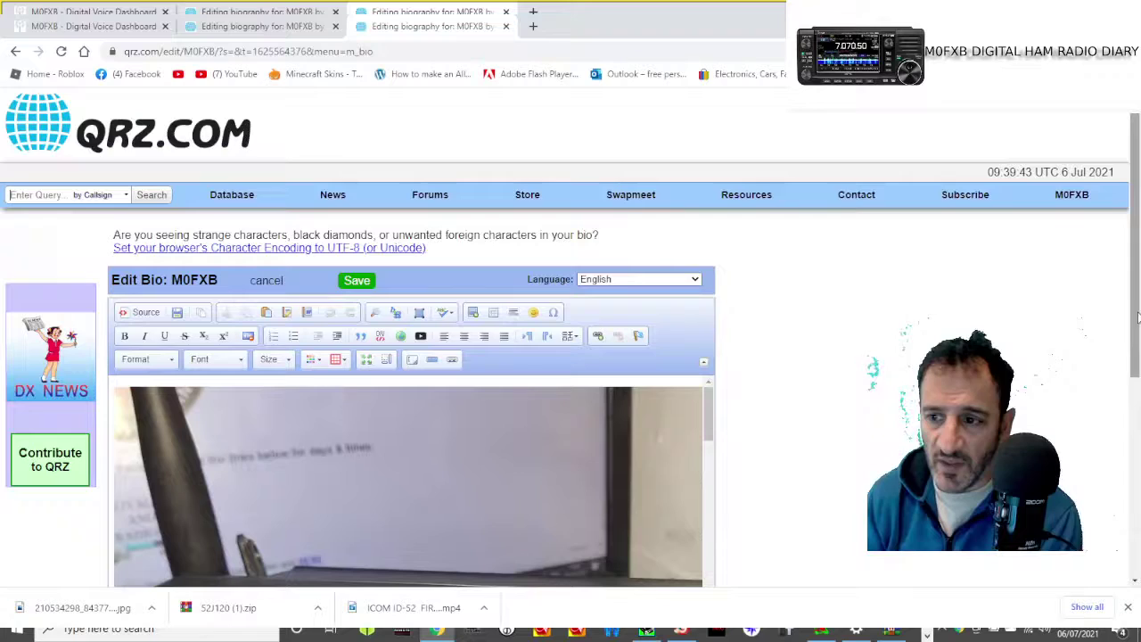
Scroll through the bio and place the cursor after 'talkies.'
mouse_move(1137, 317)
left_mouse_down()
mouse_move(1125, 496)
mouse_move(1127, 400)
left_mouse_up()
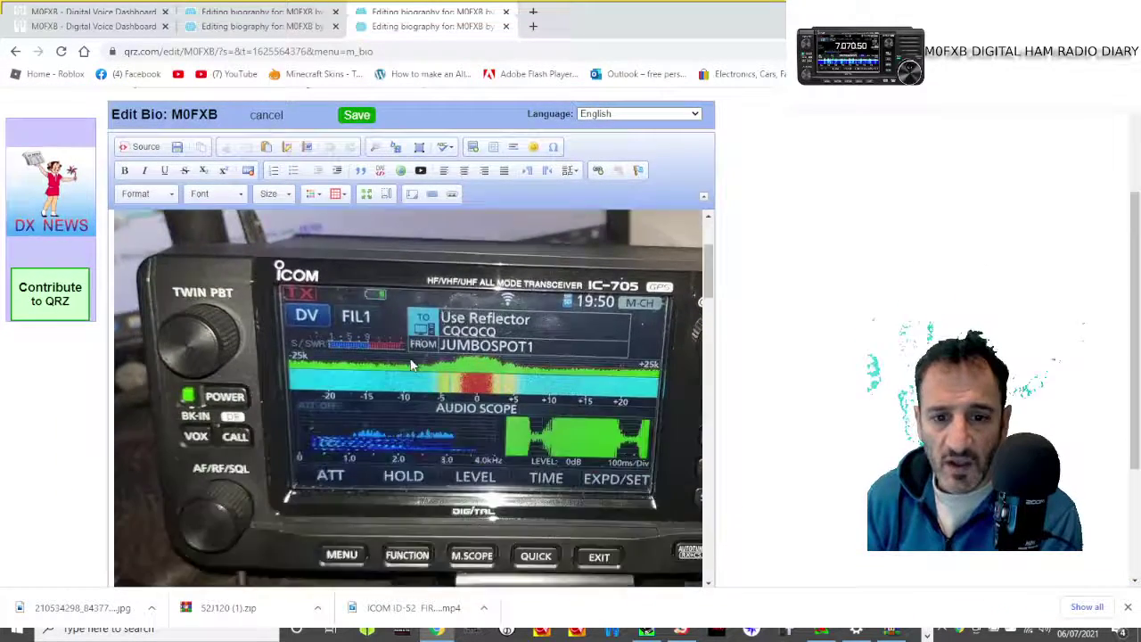
scroll(419, 361, "down", 2)
scroll(441, 349, "down", 2)
scroll(441, 348, "up", 5)
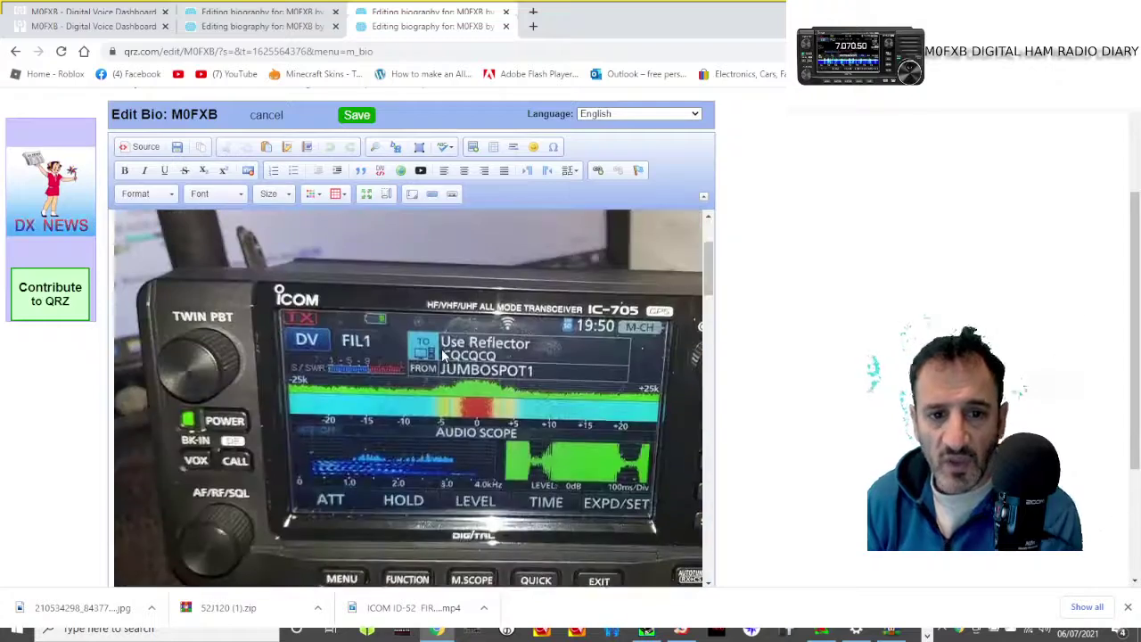
scroll(441, 348, "up", 3)
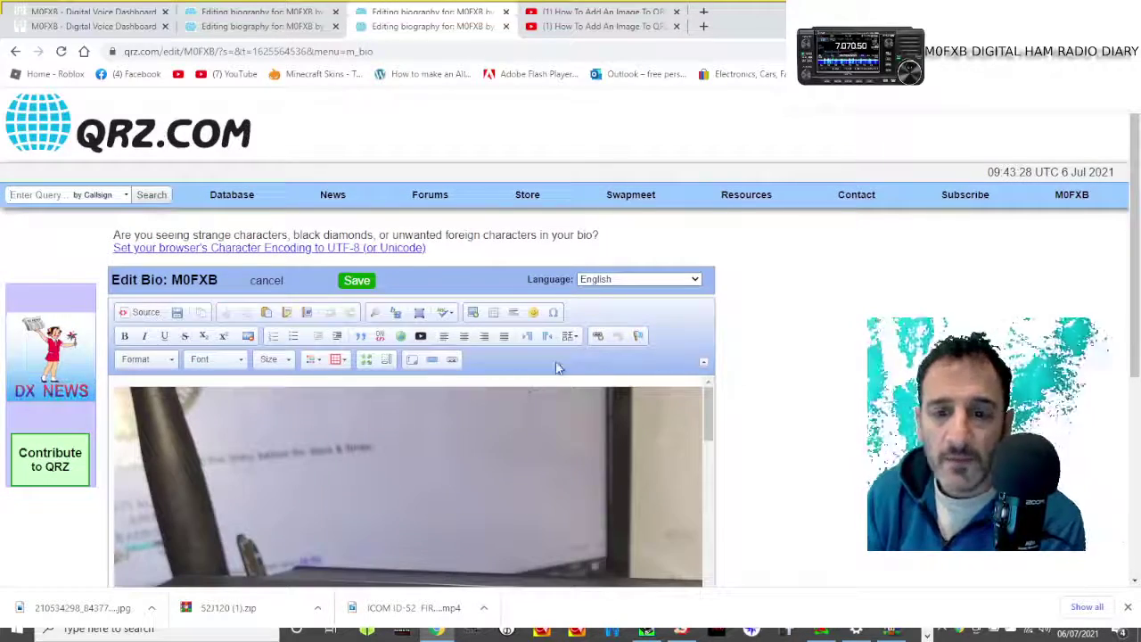
scroll(557, 367, "down", 3)
scroll(517, 419, "down", 3)
scroll(505, 434, "down", 3)
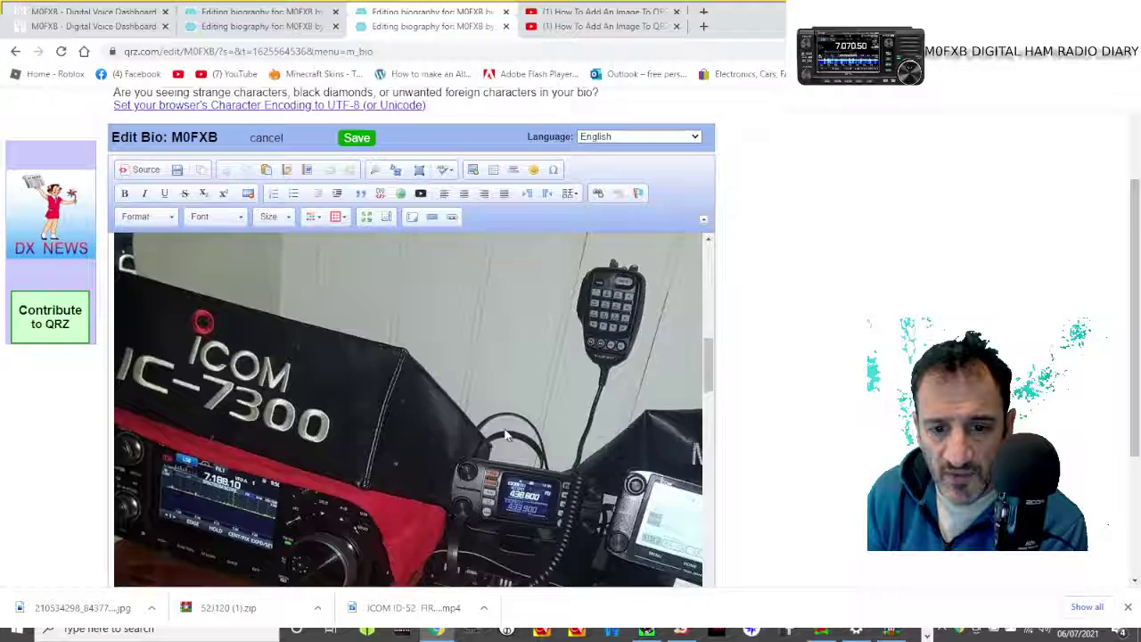
scroll(505, 434, "down", 5)
scroll(375, 410, "down", 2)
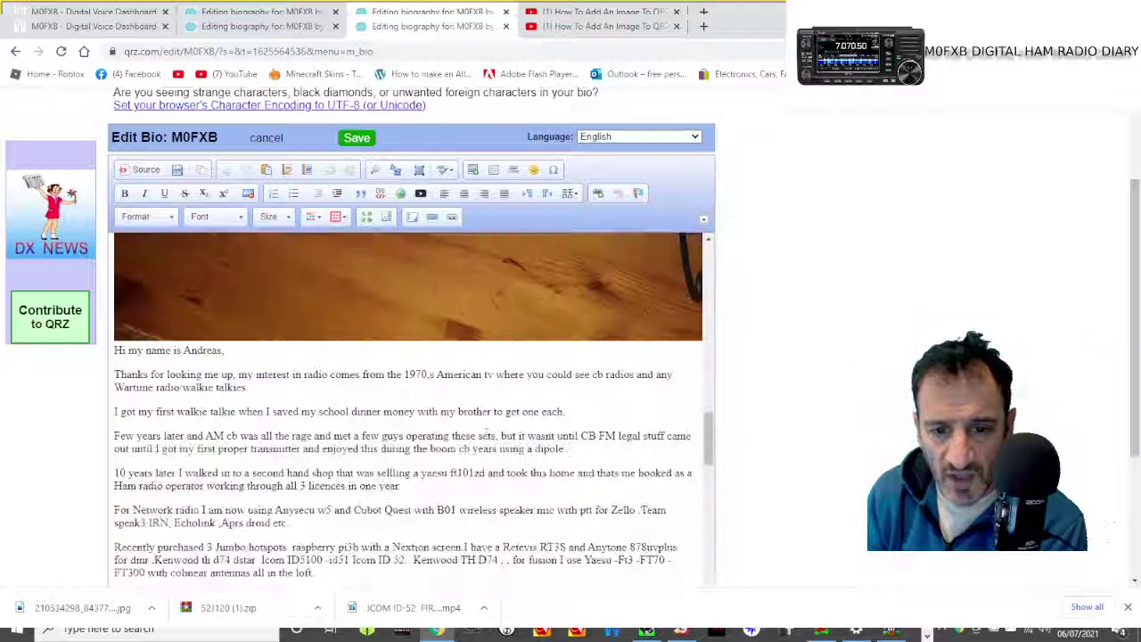
left_click(262, 388)
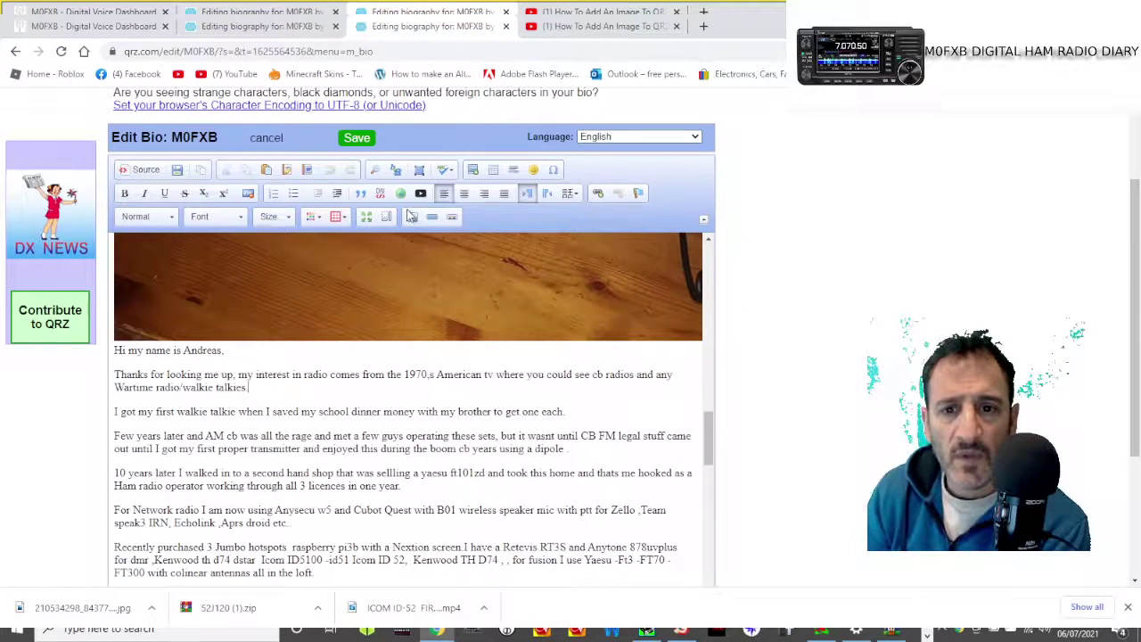
Insert the handheld radio hotspot photo after 'talkies' at 200 pixels wide
left_click(473, 171)
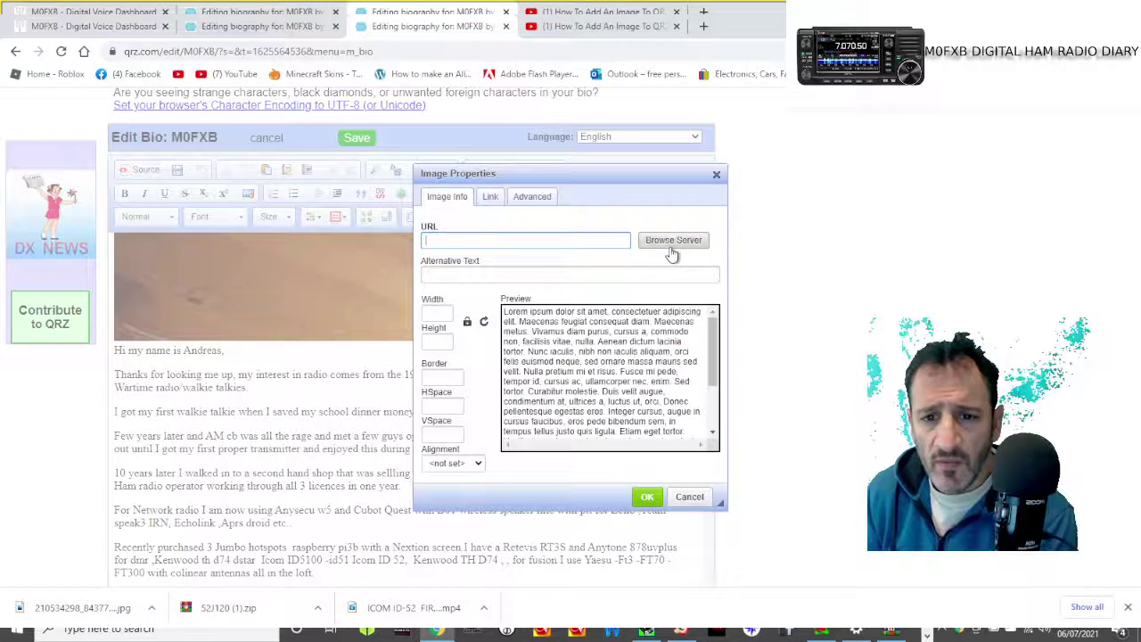
left_click(674, 243)
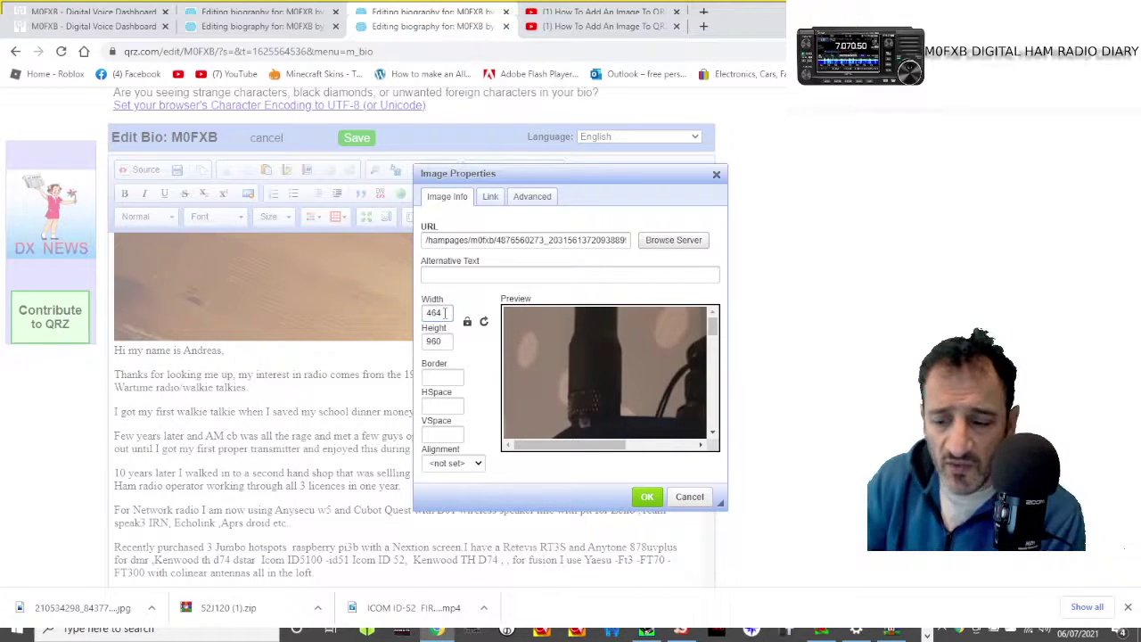
key("BackSpace")
key("BackSpace")
key("BackSpace")
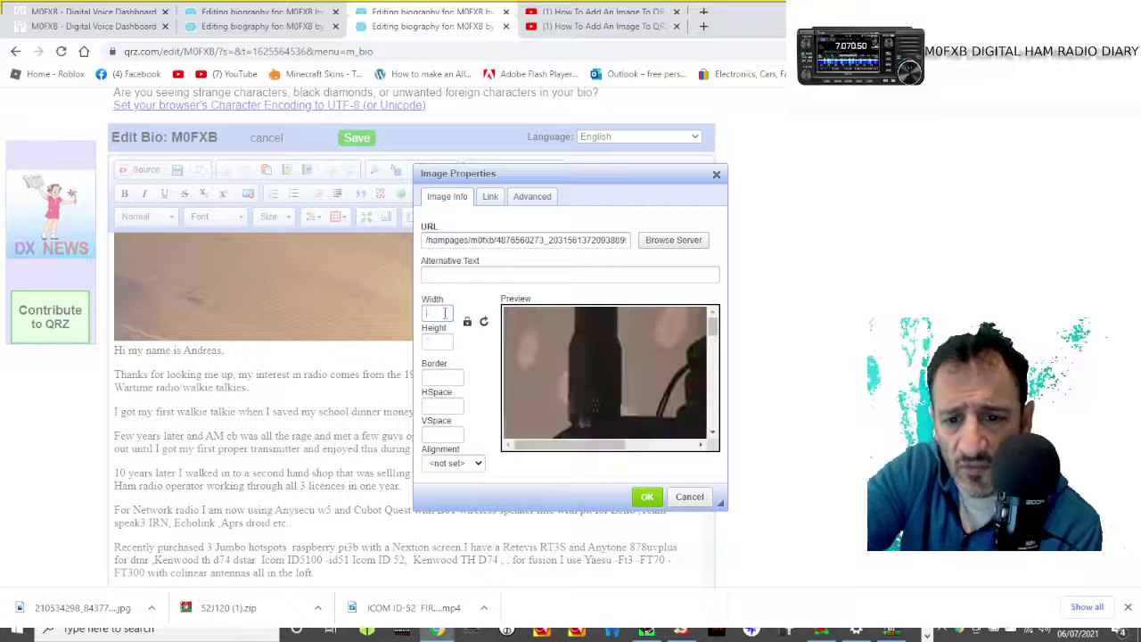
type("200")
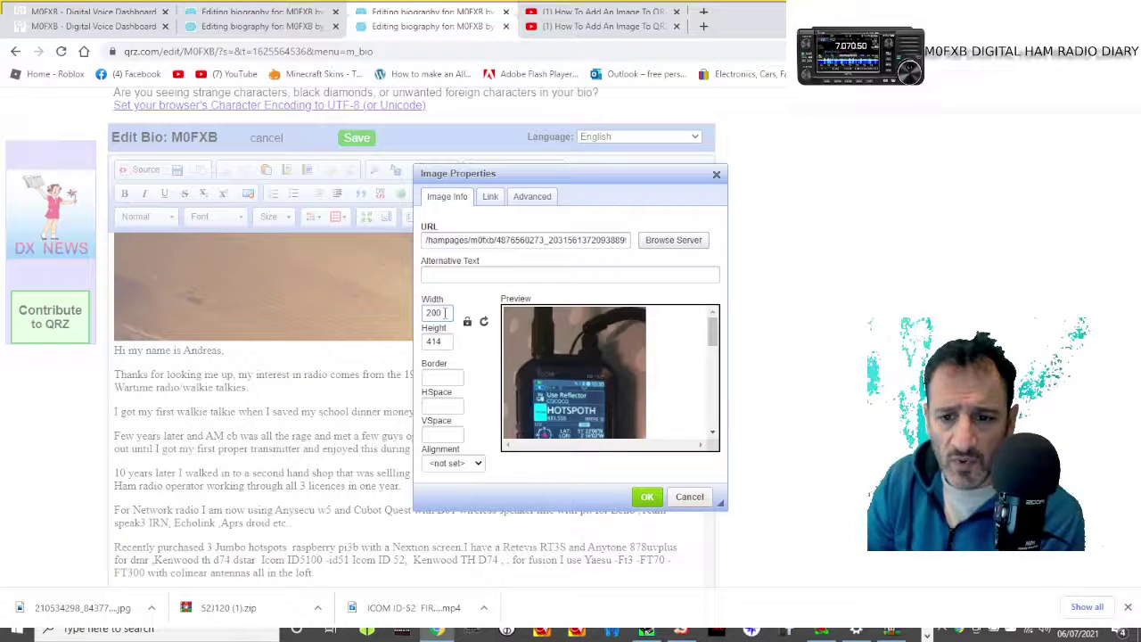
scroll(712, 333, "down", 3)
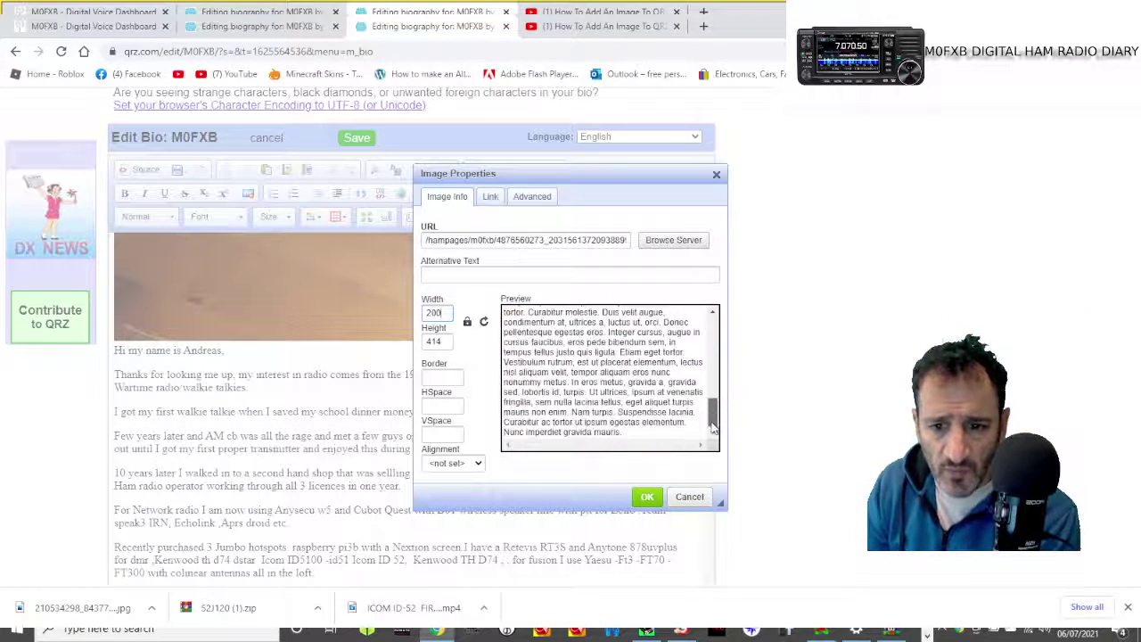
scroll(712, 333, "up", 3)
scroll(713, 333, "down", 2)
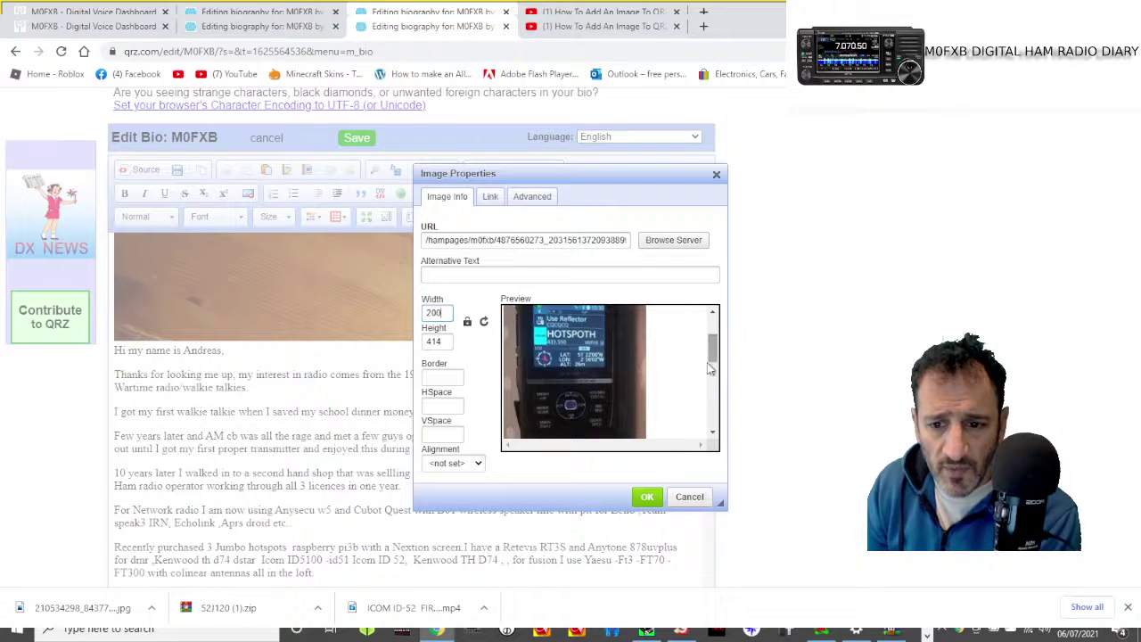
left_click(647, 498)
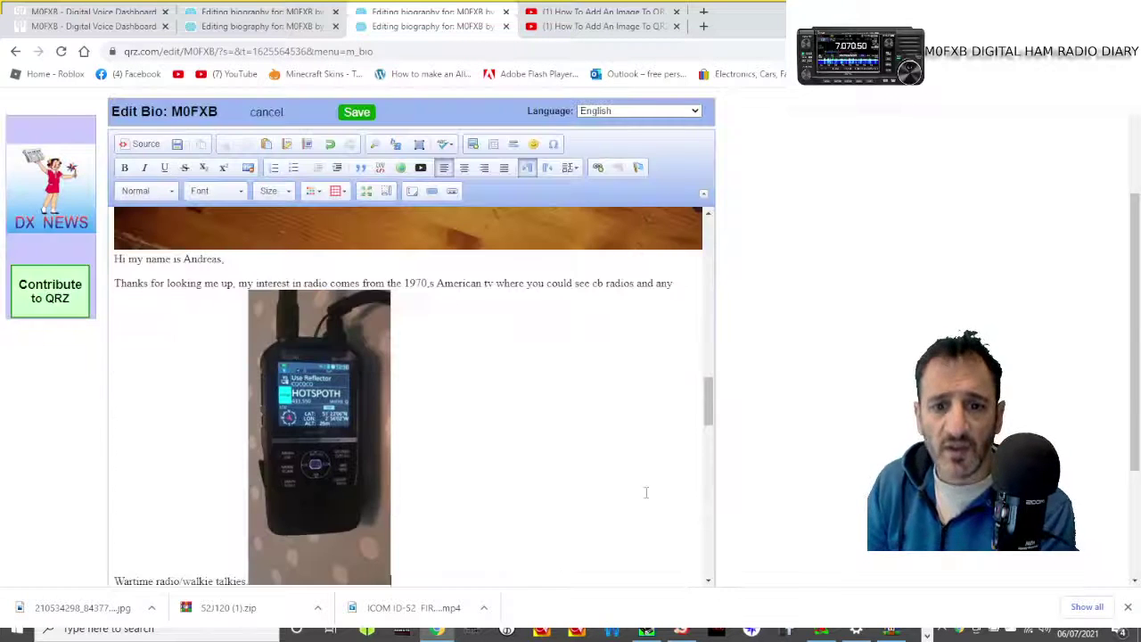
scroll(588, 412, "down", 3)
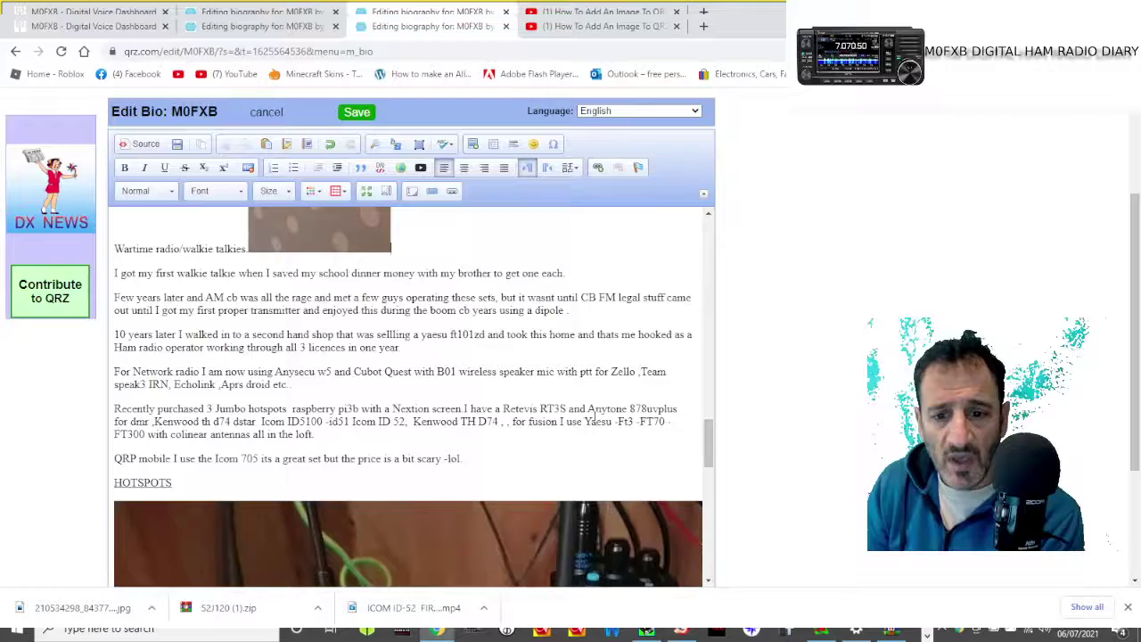
scroll(595, 416, "up", 2)
scroll(595, 416, "up", 2)
scroll(594, 402, "up", 2)
scroll(594, 390, "up", 2)
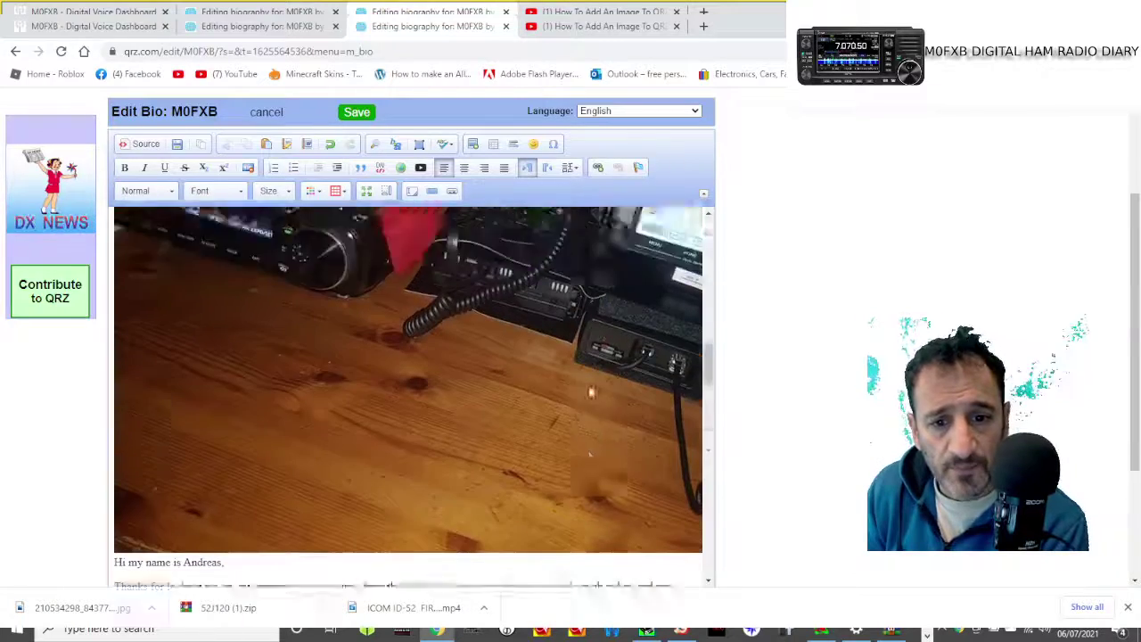
scroll(595, 381, "up", 2)
scroll(596, 381, "up", 3)
scroll(595, 380, "up", 1)
scroll(596, 381, "up", 3)
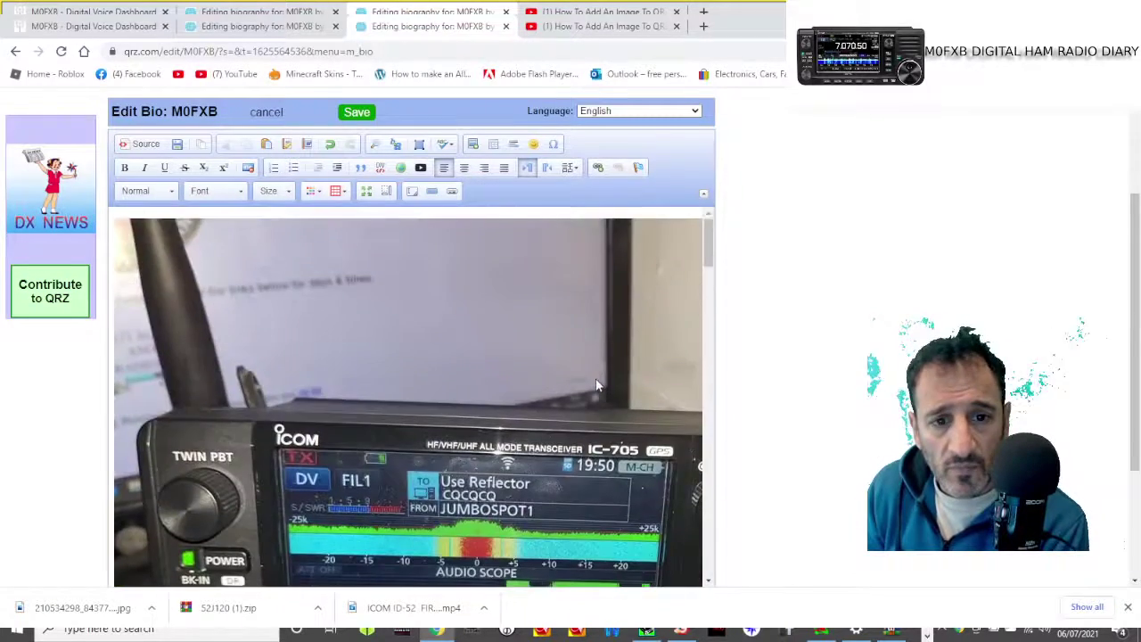
scroll(597, 386, "down", 4)
scroll(597, 385, "down", 2)
scroll(595, 384, "down", 2)
scroll(588, 365, "up", 4)
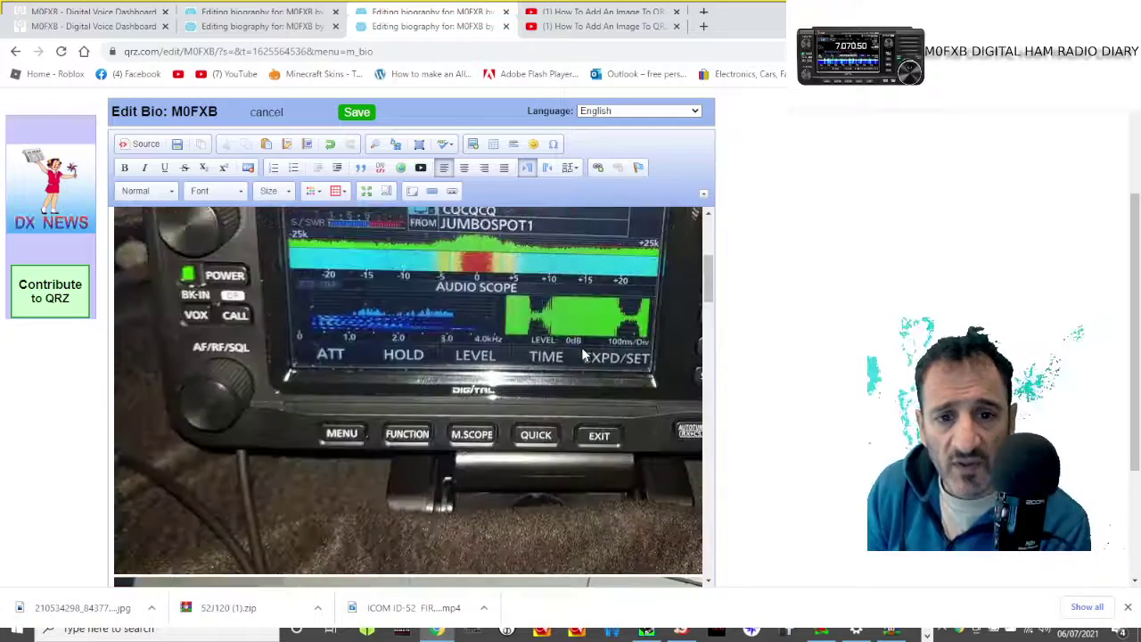
scroll(583, 354, "up", 4)
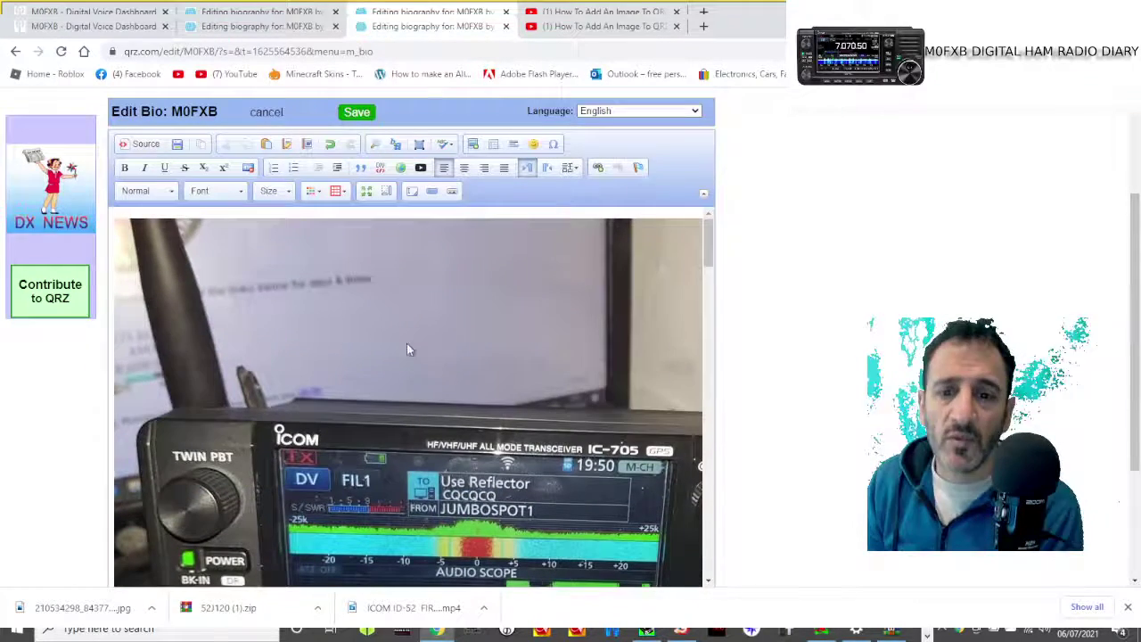
scroll(413, 305, "down", 3)
scroll(512, 431, "down", 5)
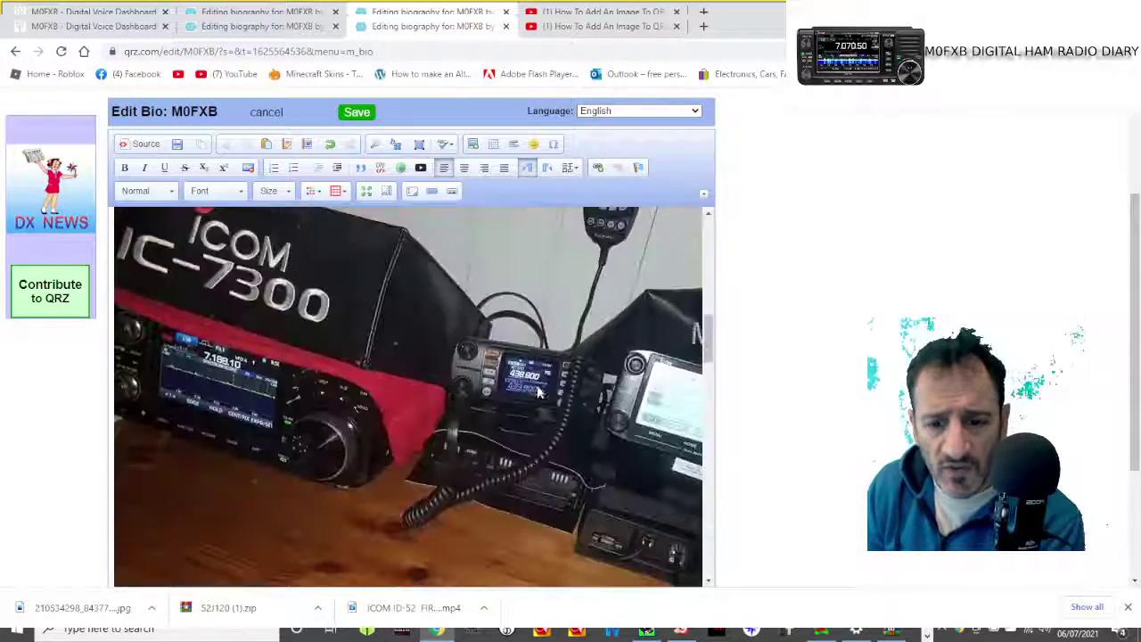
scroll(526, 410, "down", 5)
scroll(539, 401, "down", 4)
scroll(553, 399, "down", 4)
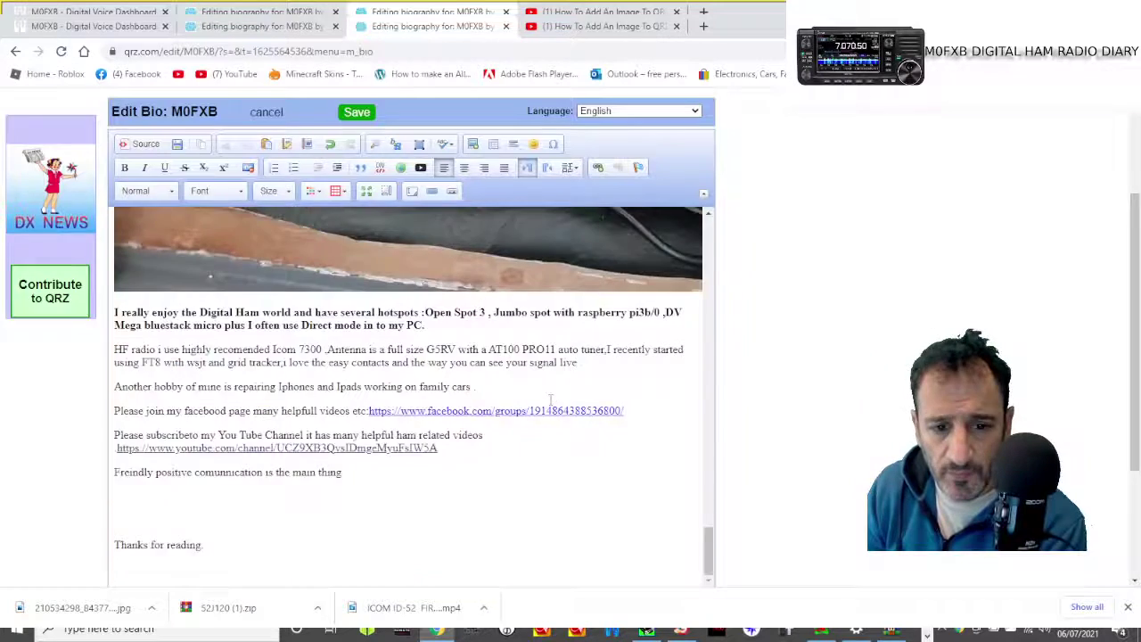
scroll(553, 399, "down", 1)
scroll(526, 403, "down", 1)
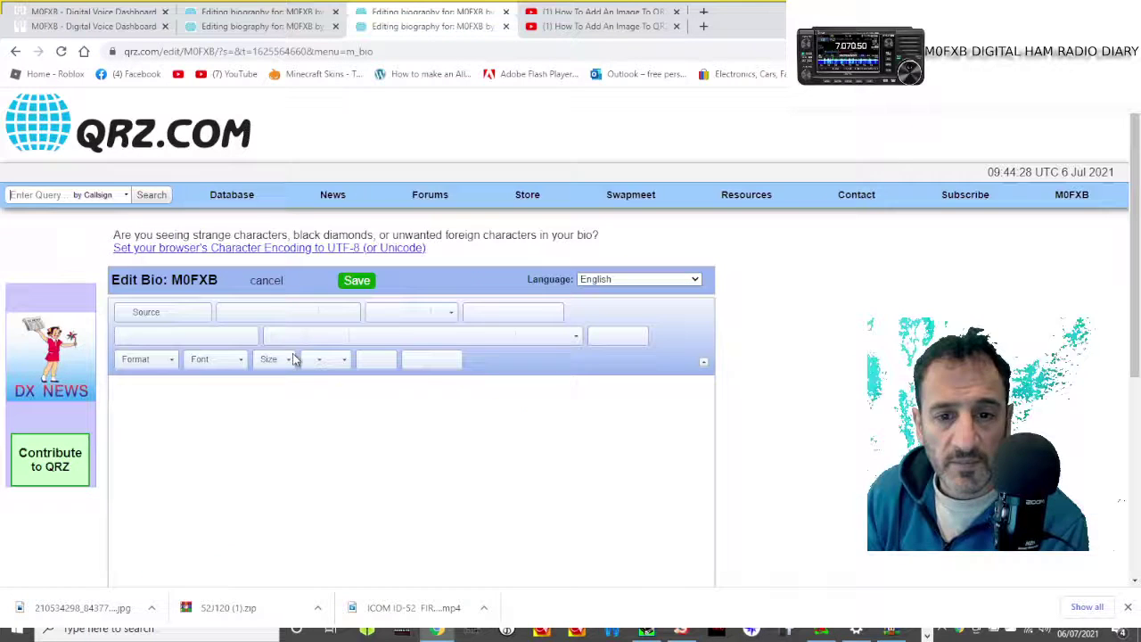
scroll(594, 351, "down", 5)
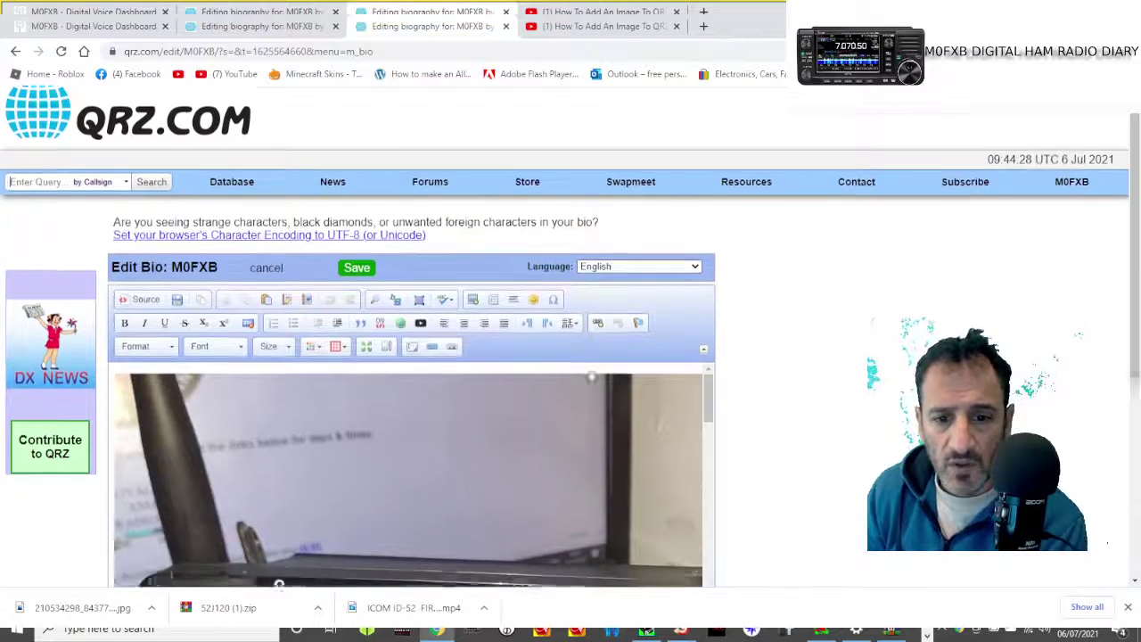
scroll(554, 330, "down", 2)
scroll(526, 356, "down", 5)
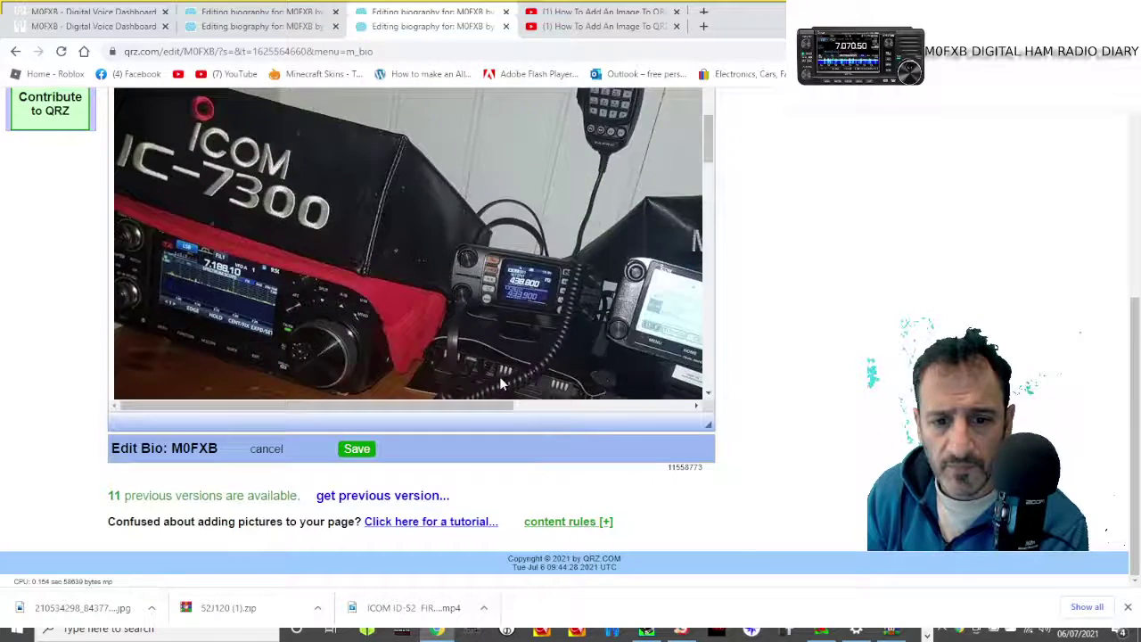
scroll(499, 376, "down", 5)
scroll(500, 380, "down", 5)
scroll(488, 361, "up", 4)
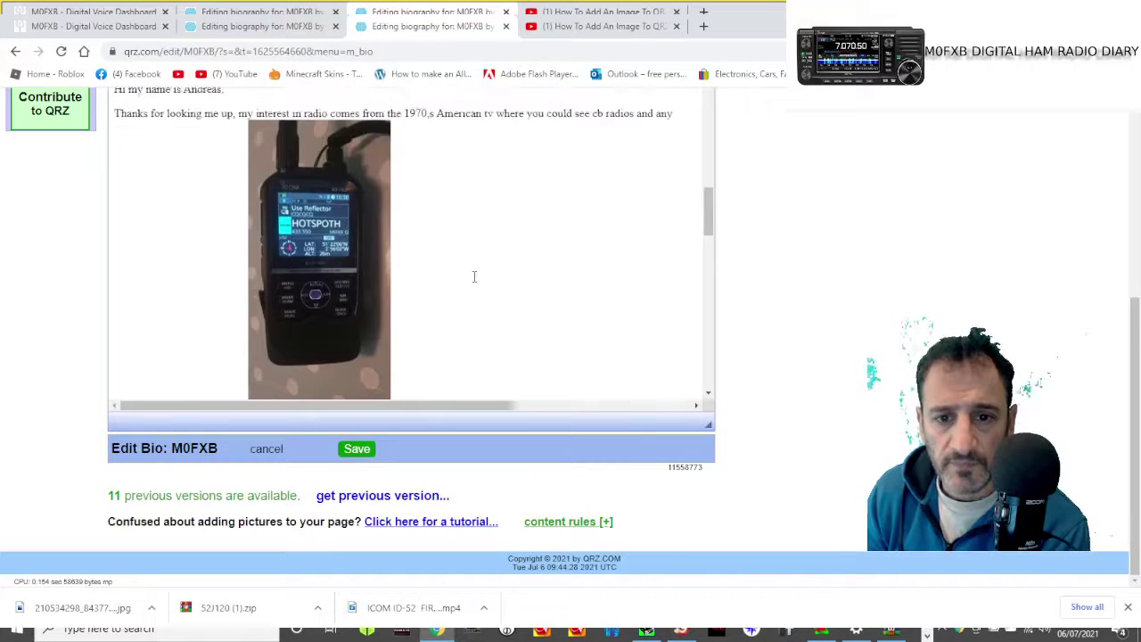
scroll(475, 276, "down", 3)
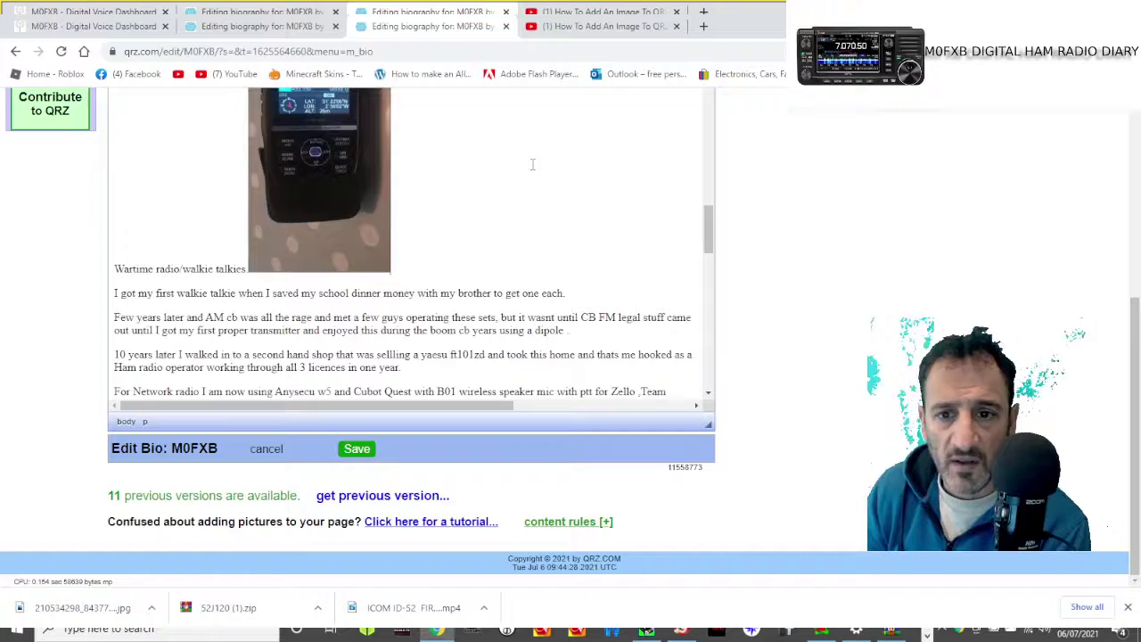
scroll(645, 161, "up", 3)
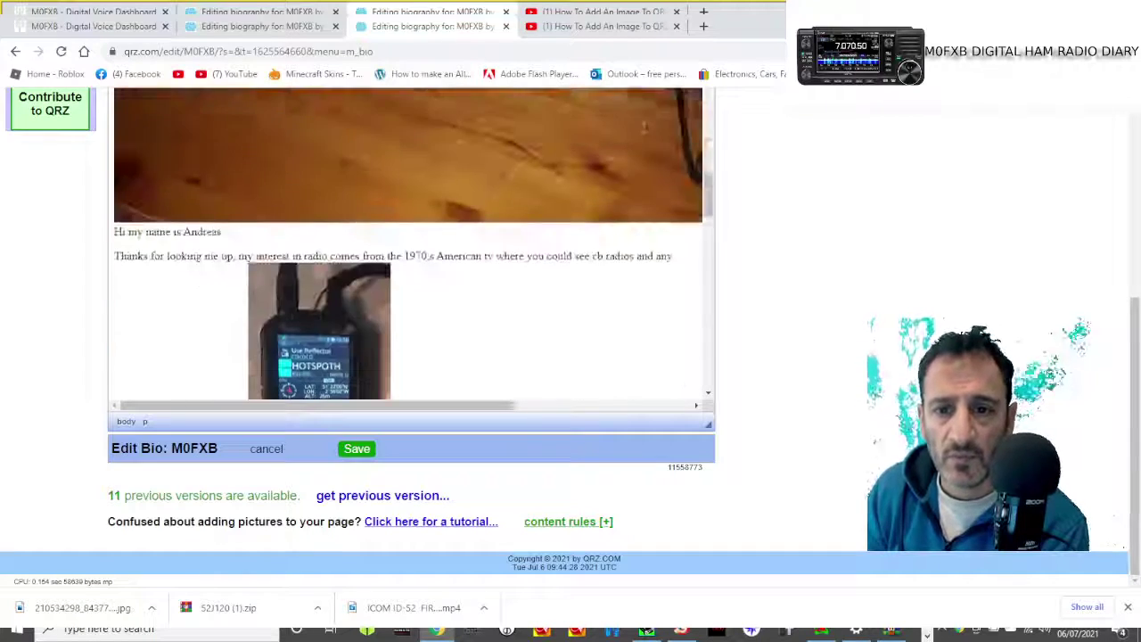
scroll(642, 163, "up", 3)
scroll(637, 164, "up", 3)
scroll(631, 165, "up", 3)
scroll(630, 166, "up", 5)
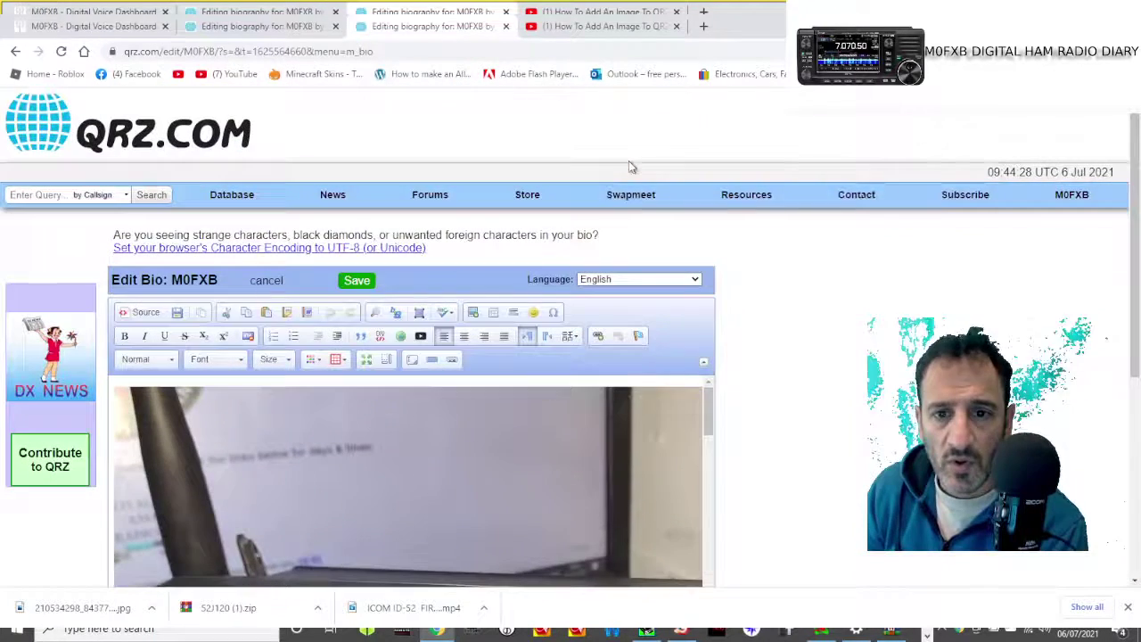
Choose 525252.PNG from the uploaded images and set its width to 200, giving 200 by 105
left_click(473, 314)
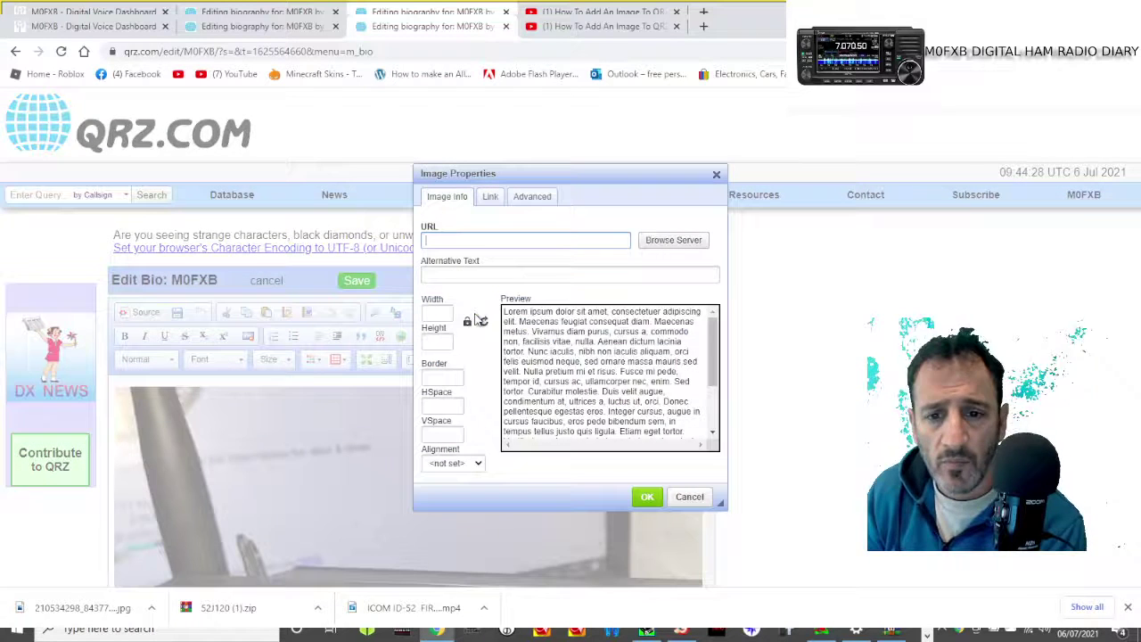
left_click(697, 243)
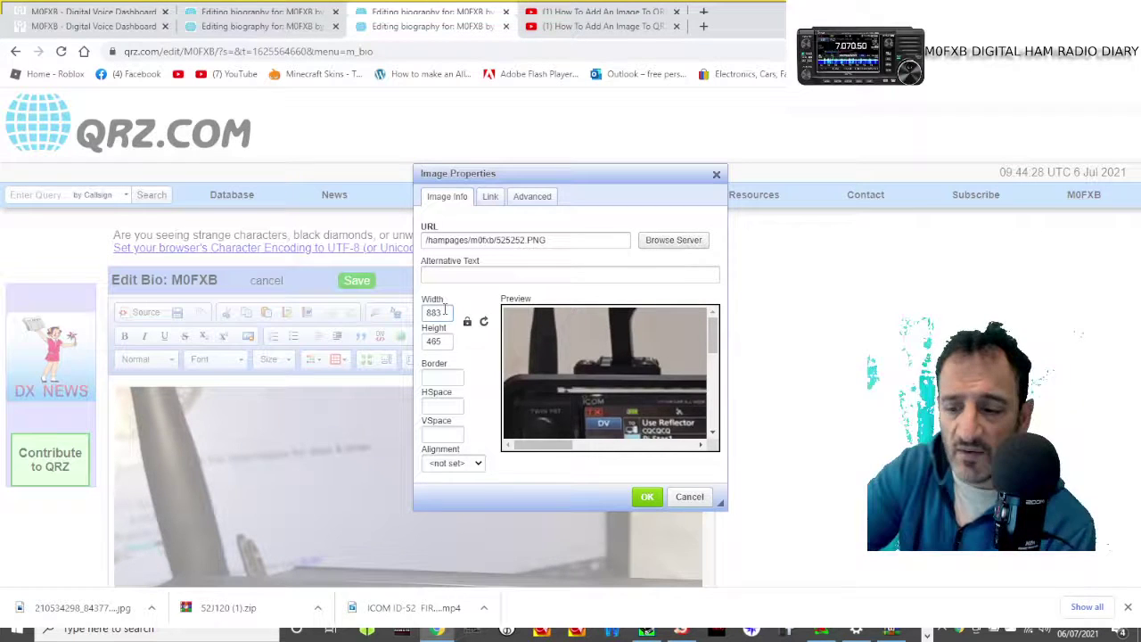
key("BackSpace")
key("BackSpace")
key("BackSpace")
type("2")
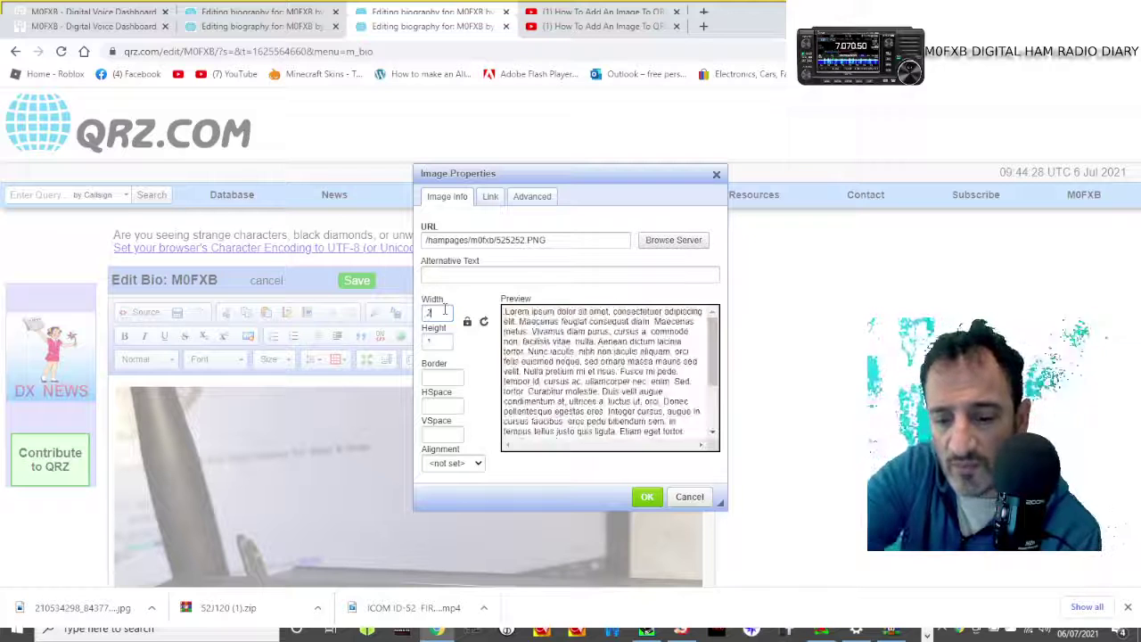
type("00")
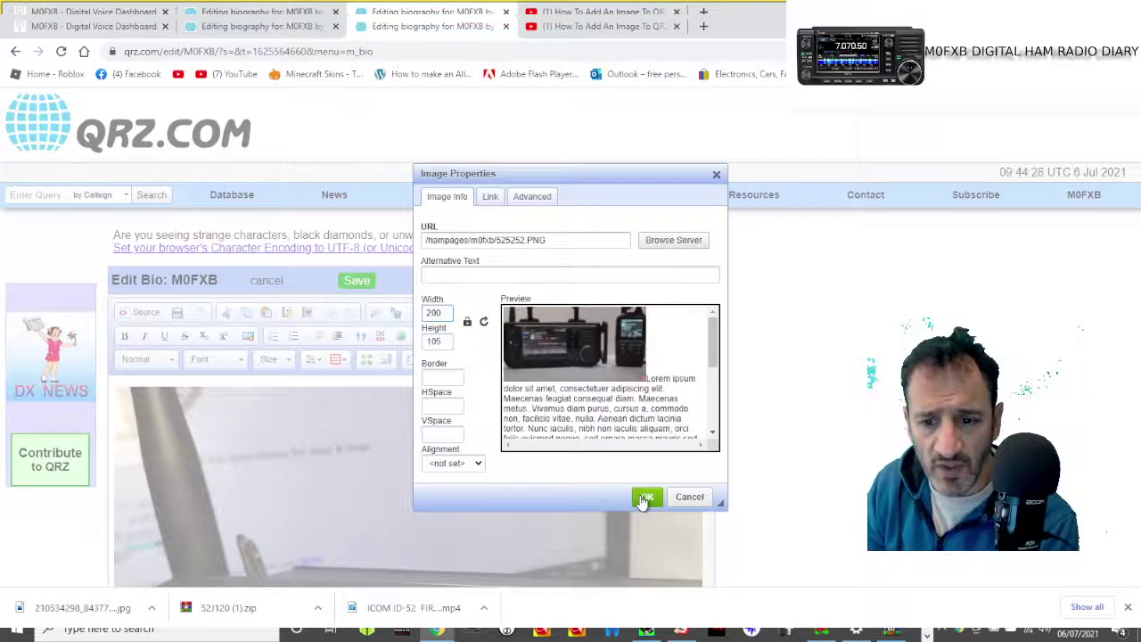
Insert the 200-pixel 525252.PNG photo beside the hotspot picture and check its position
left_click(643, 497)
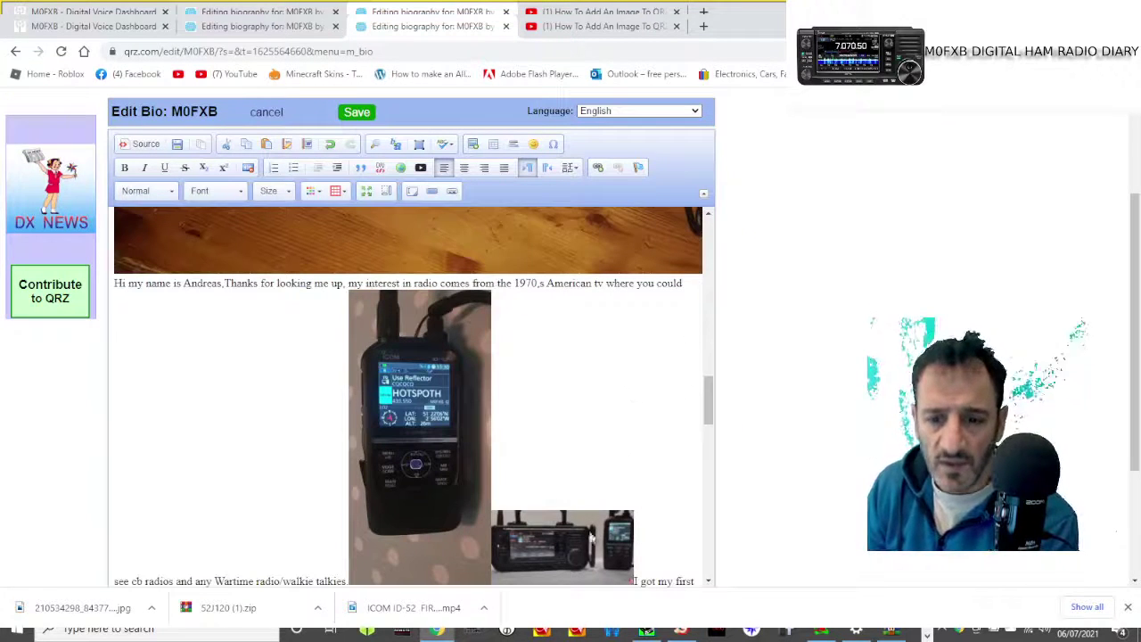
left_click(585, 540)
left_click(669, 473)
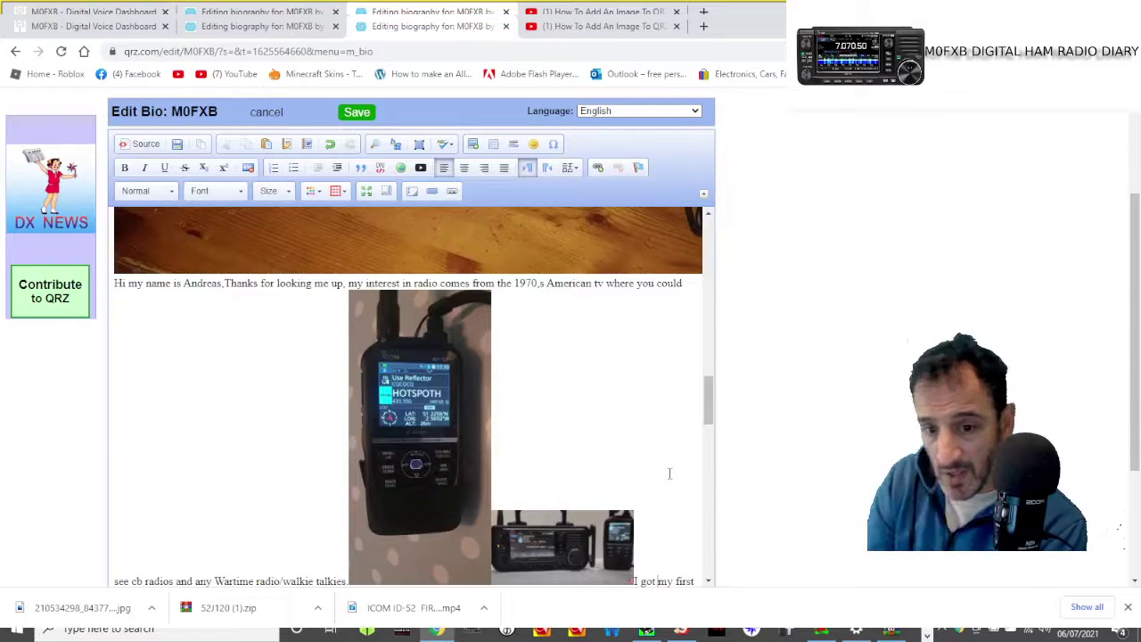
left_click_drag(558, 533, 577, 427)
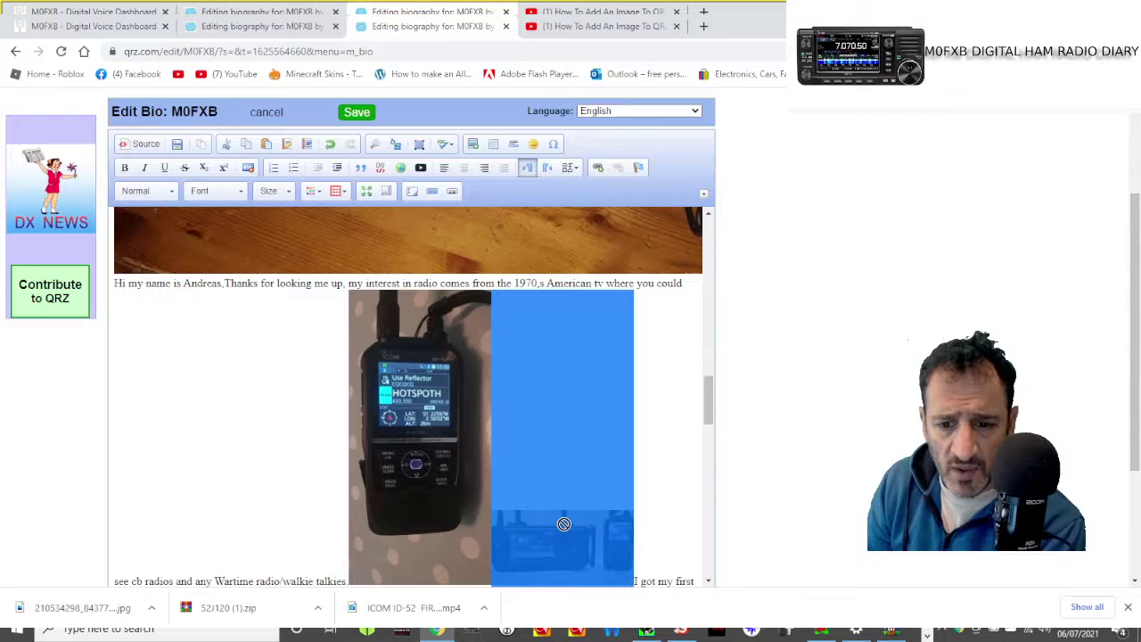
left_click(697, 475)
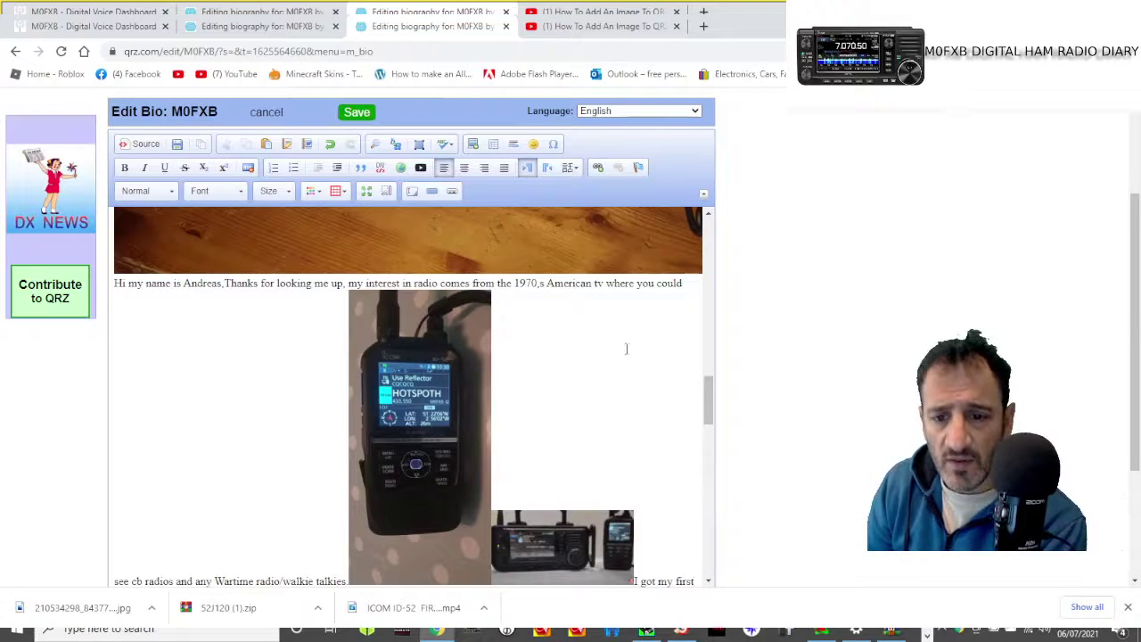
scroll(626, 348, "down", 3)
left_click(540, 328)
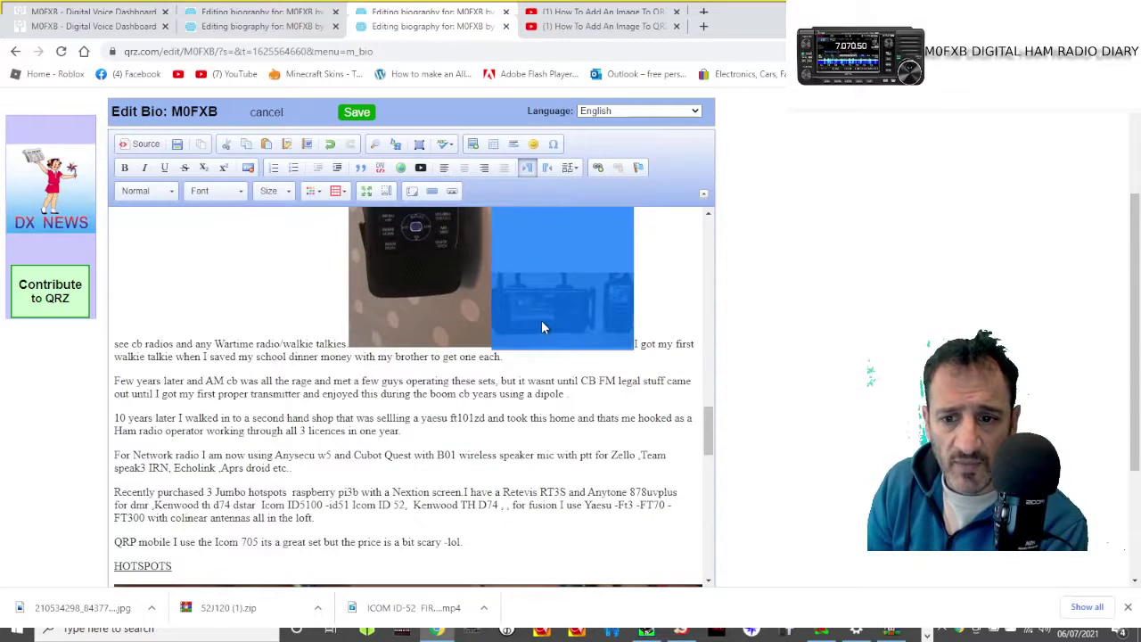
left_click(692, 263)
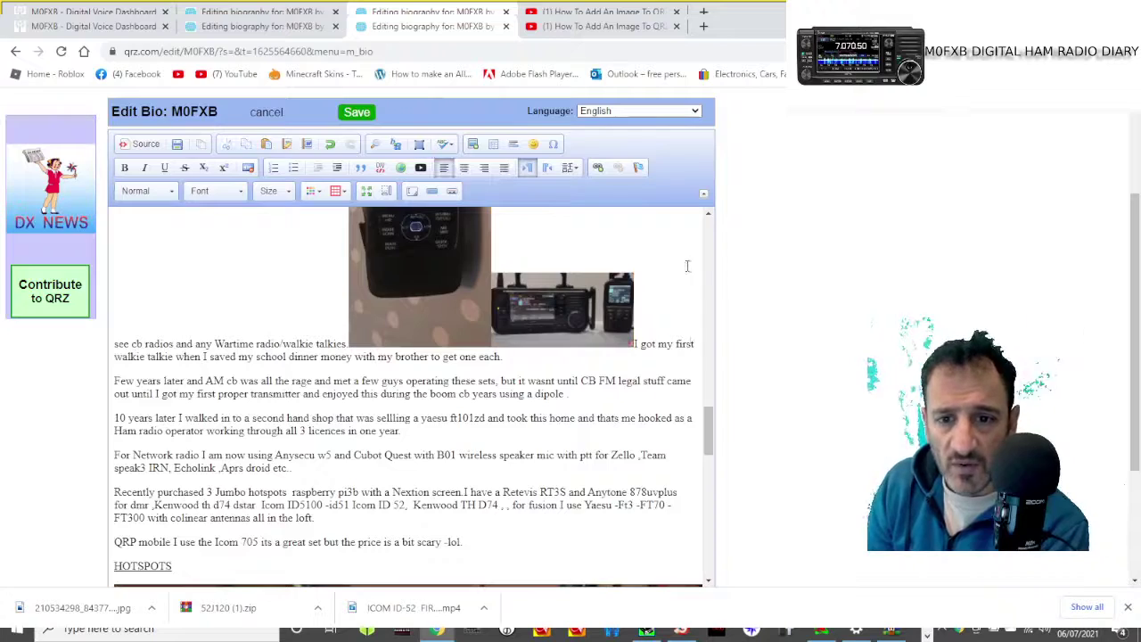
scroll(687, 266, "up", 3)
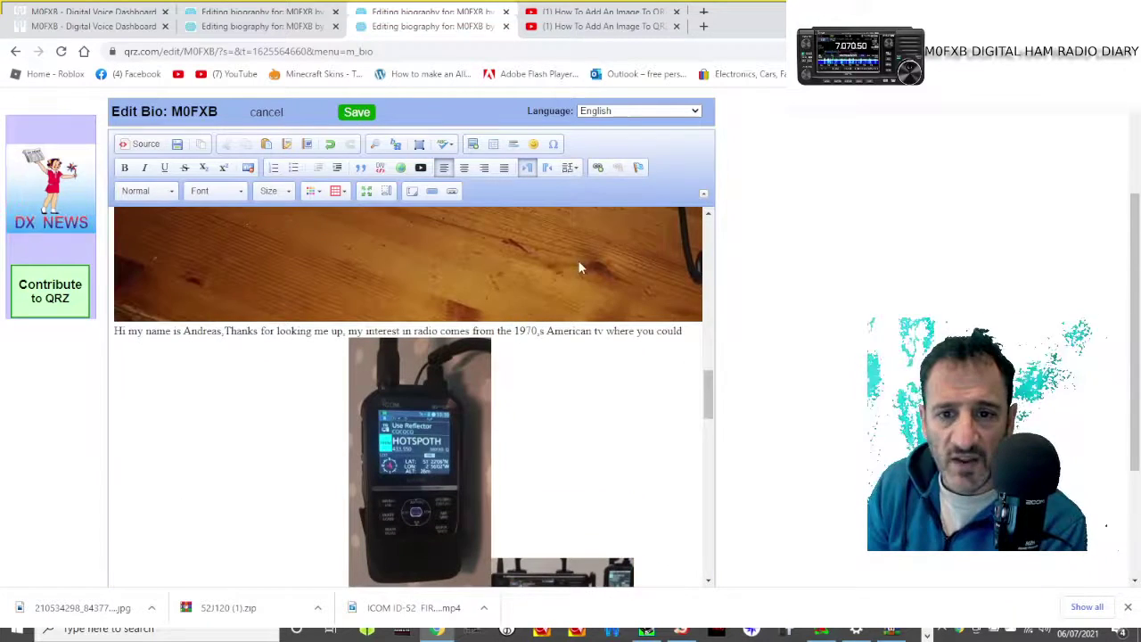
scroll(505, 303, "down", 5)
scroll(529, 375, "down", 5)
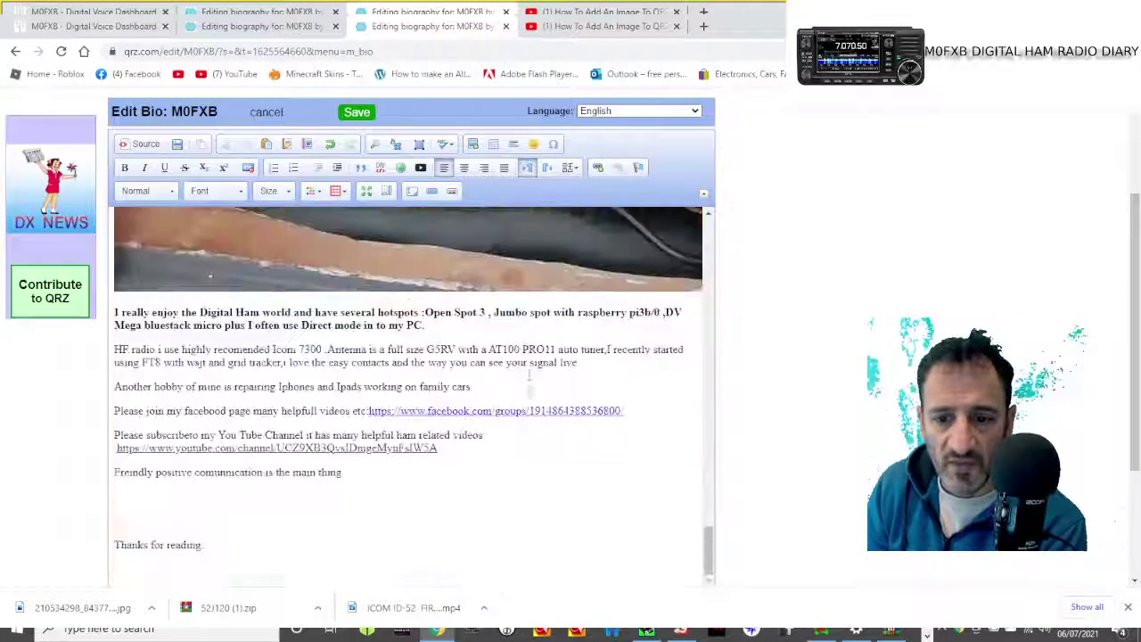
Select 3d.PNG from the uploaded images at its original 869 by 488 size
scroll(529, 375, "down", 2)
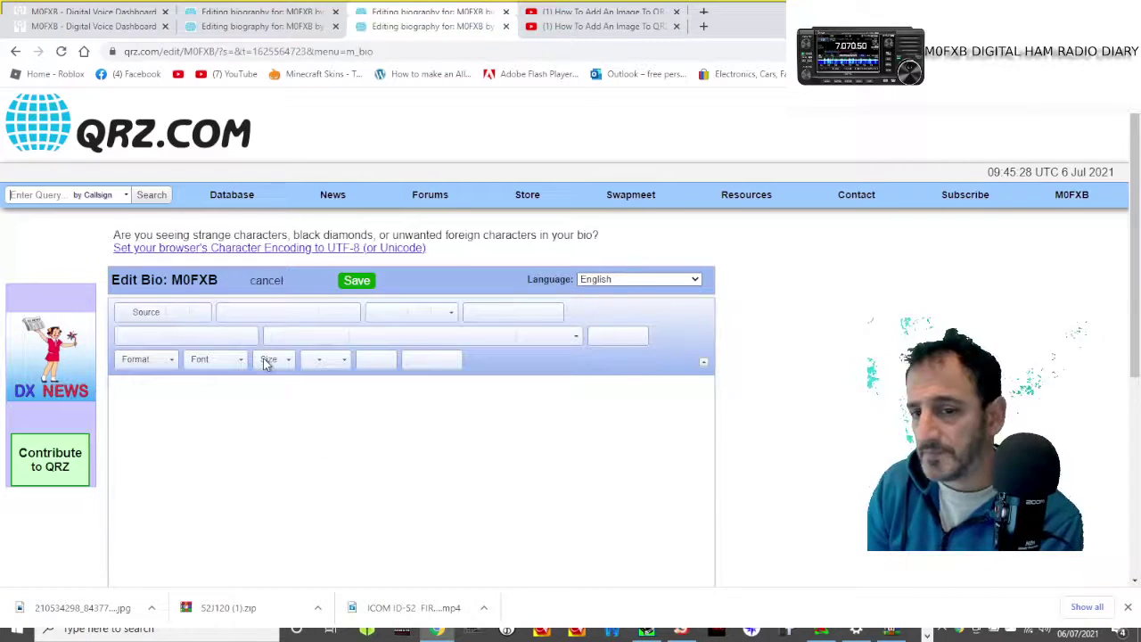
scroll(642, 343, "down", 5)
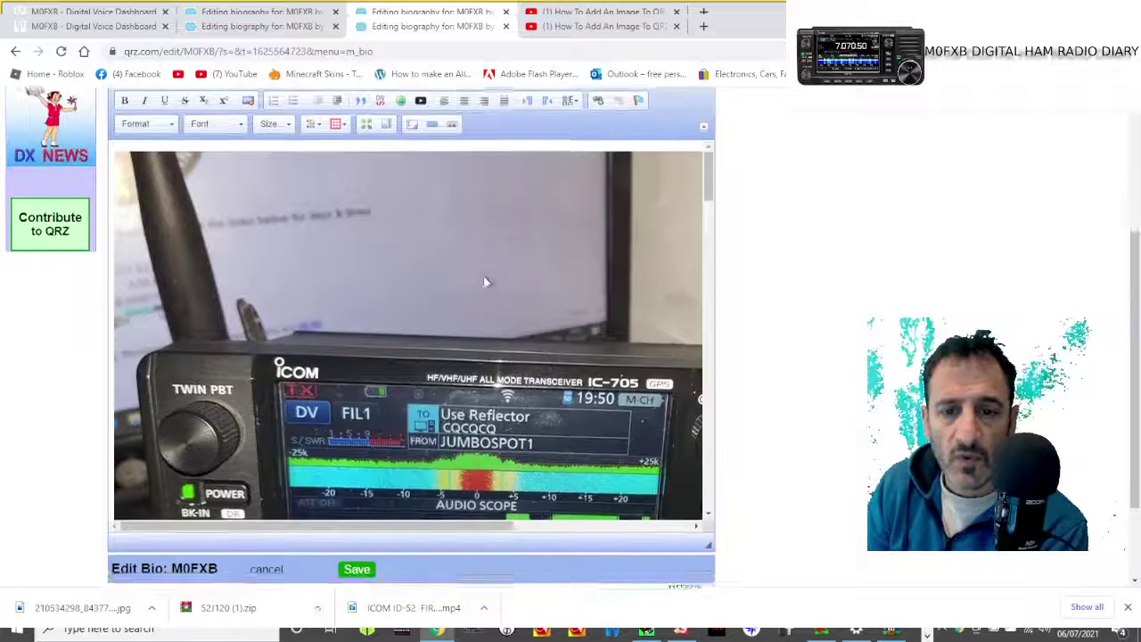
scroll(486, 281, "up", 5)
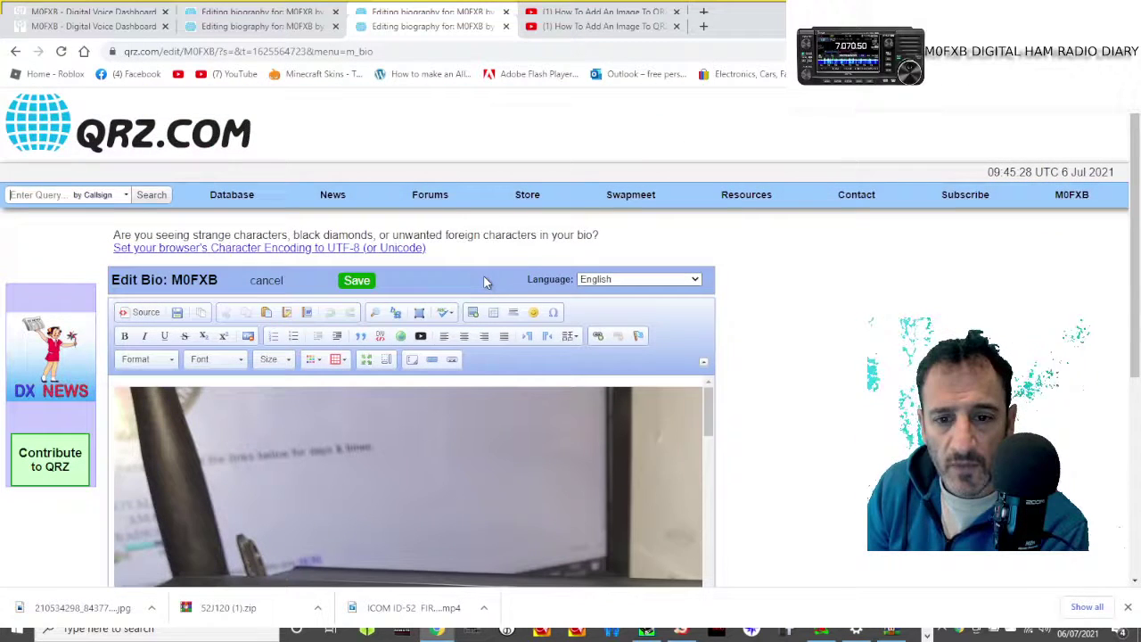
left_click(473, 313)
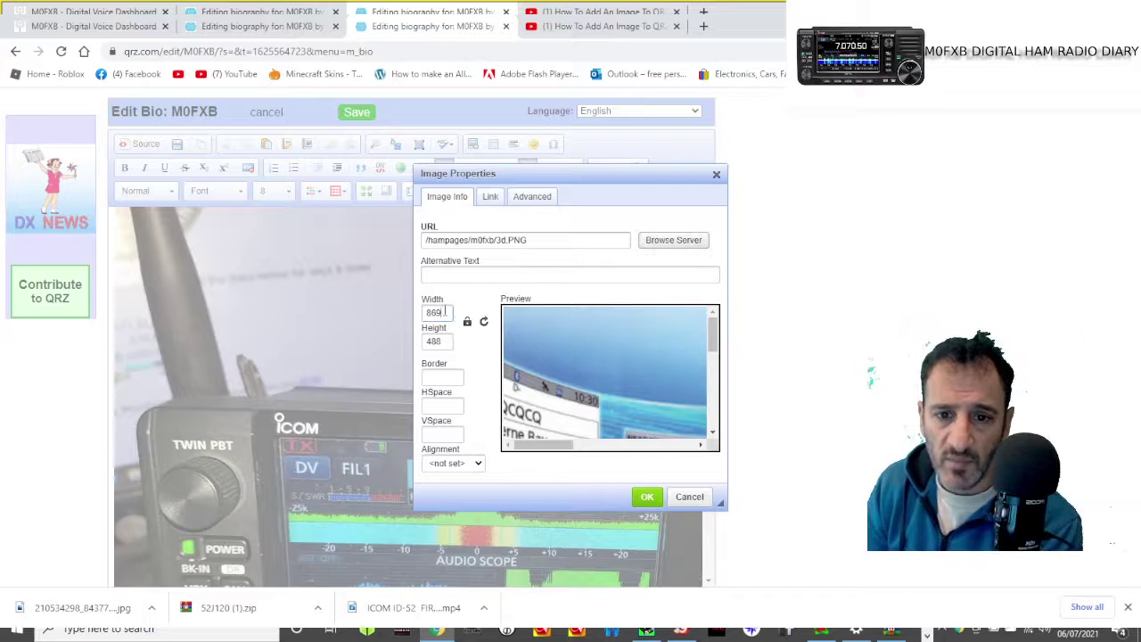
Resize 3d.PNG to 400 by 225 pixels and place it above the IC-705 photo
key("BackSpace")
key("BackSpace")
key("BackSpace")
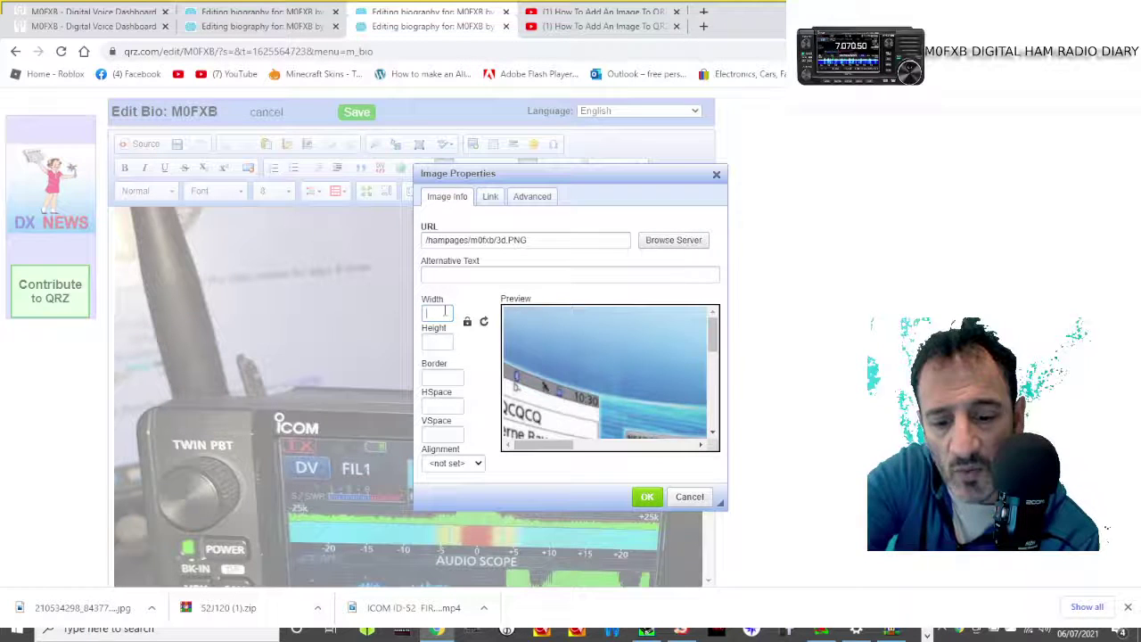
type("400")
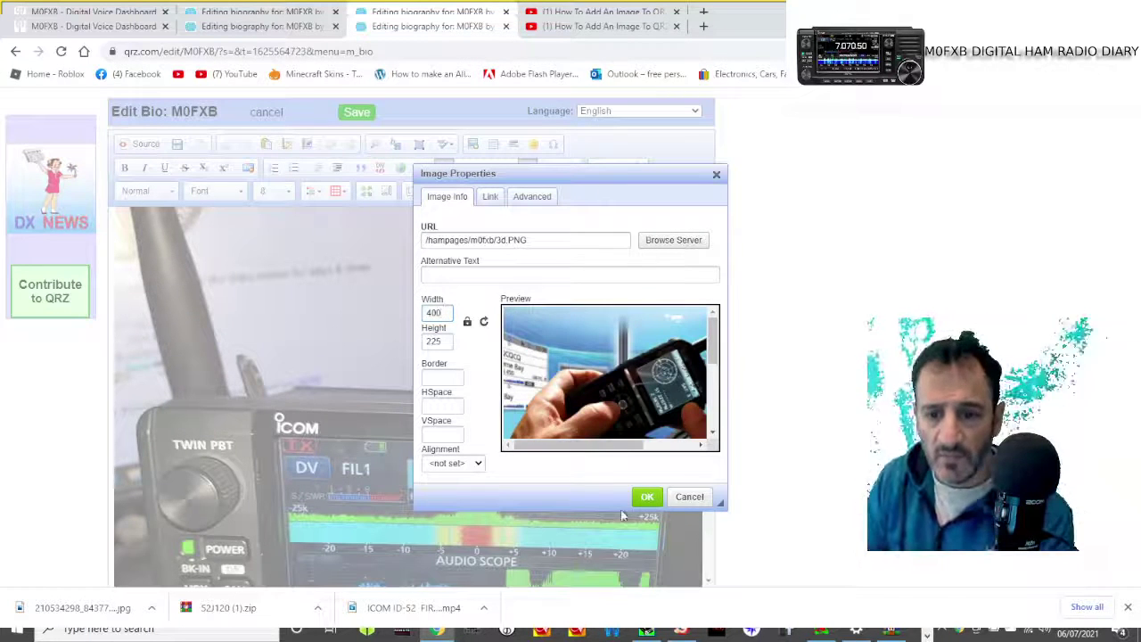
left_click_drag(719, 358, 722, 376)
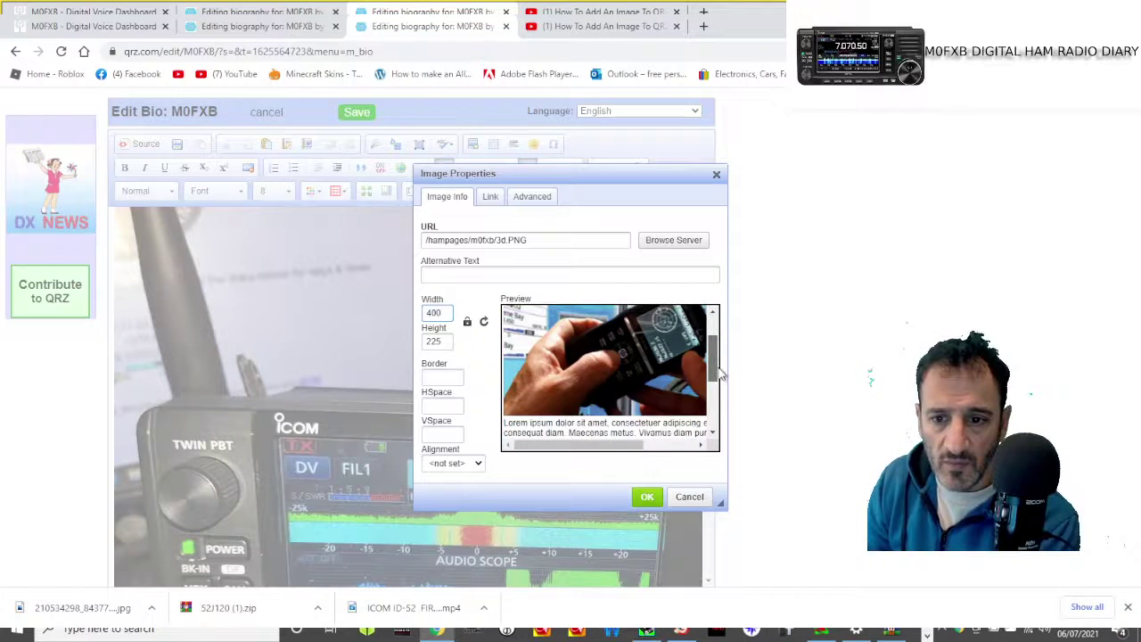
left_click_drag(642, 443, 680, 446)
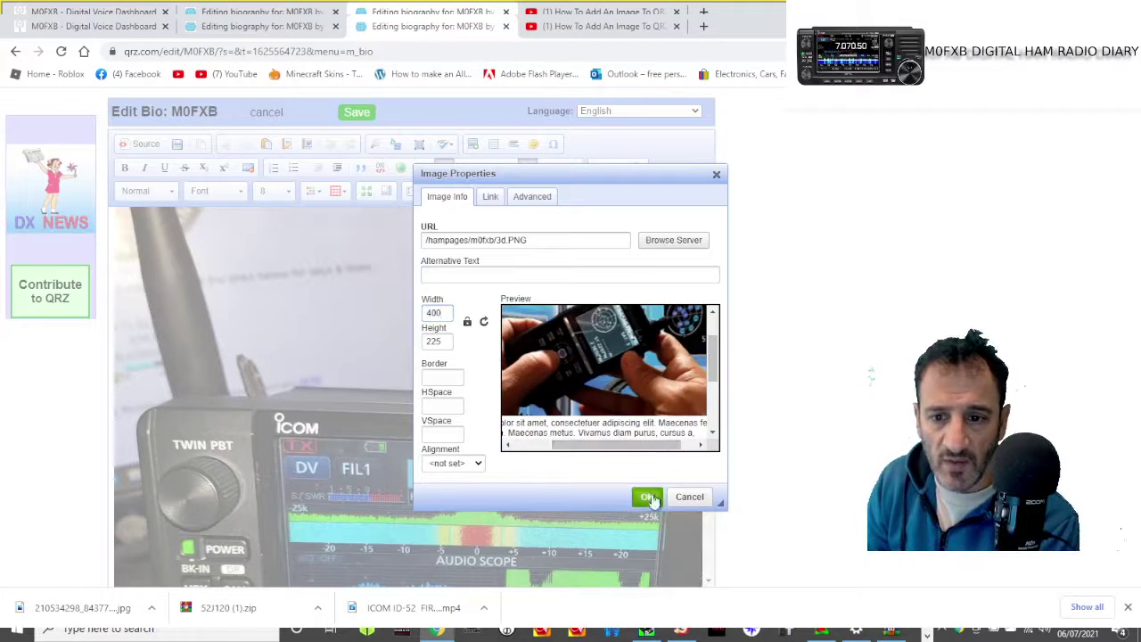
left_click(648, 497)
Select the IC-705 photo in the bio and open its Image Properties
scroll(549, 338, "down", 2)
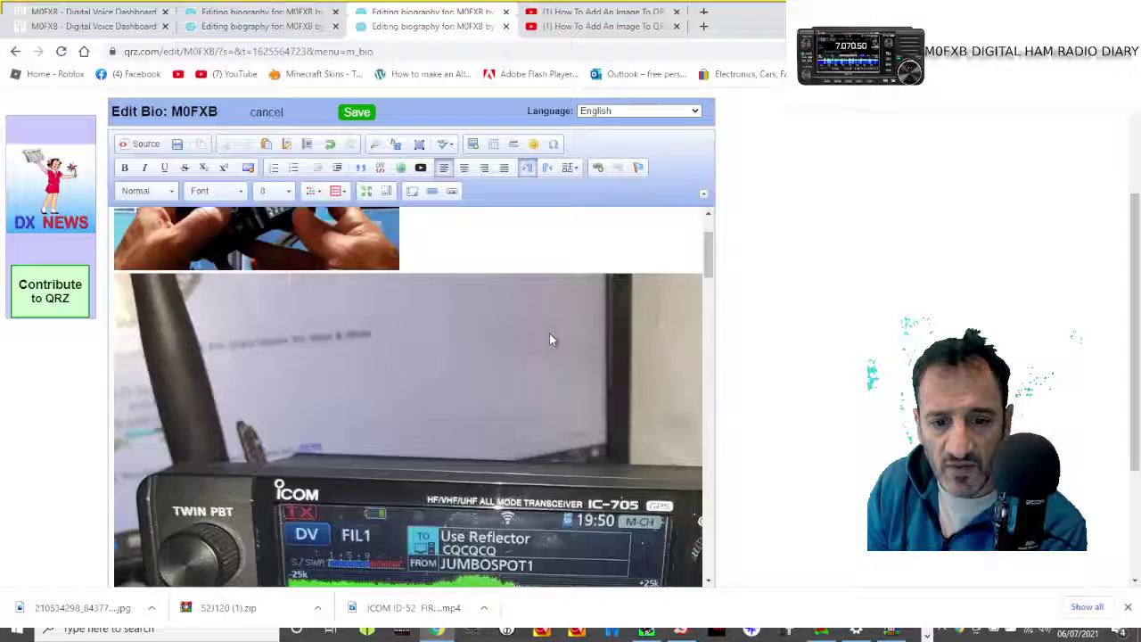
scroll(571, 346, "down", 3)
scroll(596, 349, "down", 3)
scroll(595, 350, "up", 3)
scroll(595, 349, "down", 3)
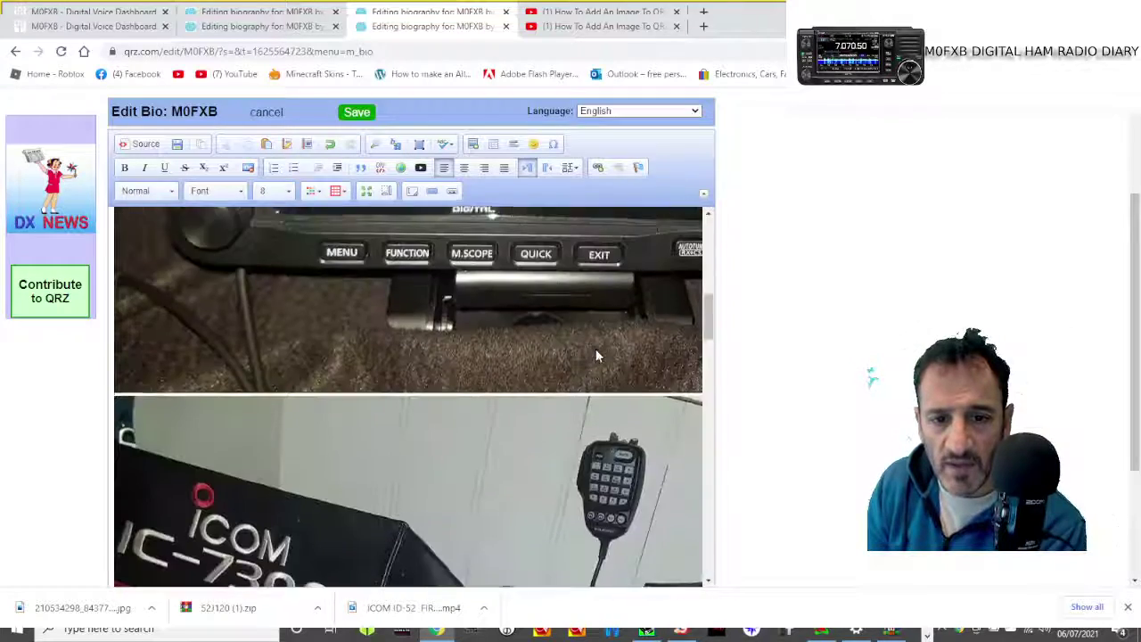
scroll(597, 353, "down", 3)
scroll(359, 400, "up", 2)
scroll(359, 400, "up", 3)
scroll(398, 349, "up", 1)
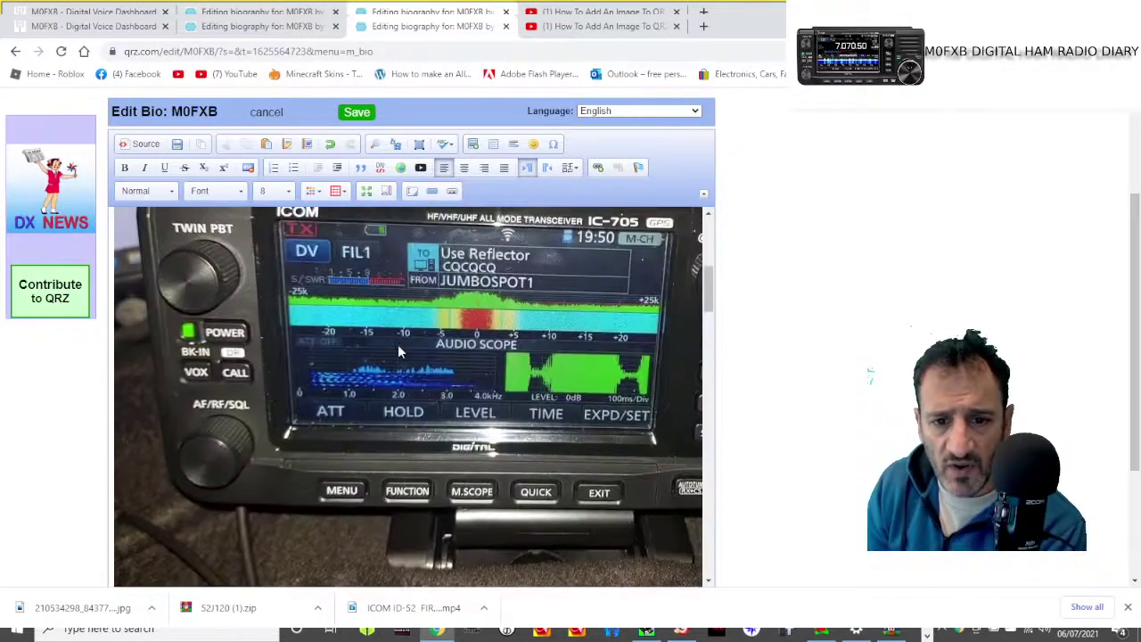
left_click(395, 328)
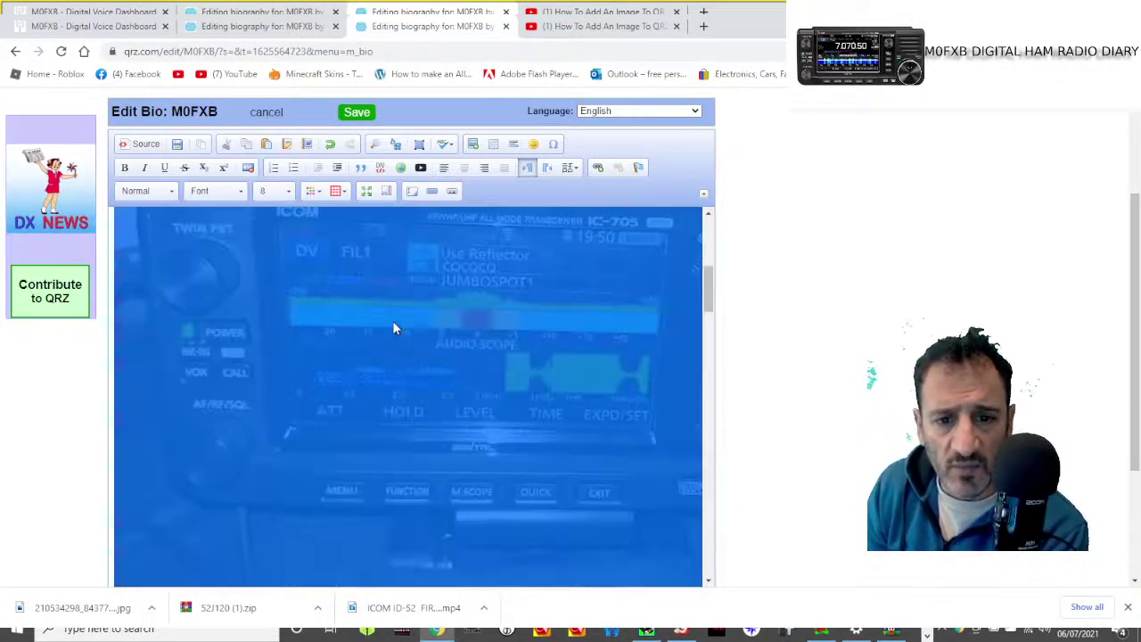
left_click(473, 146)
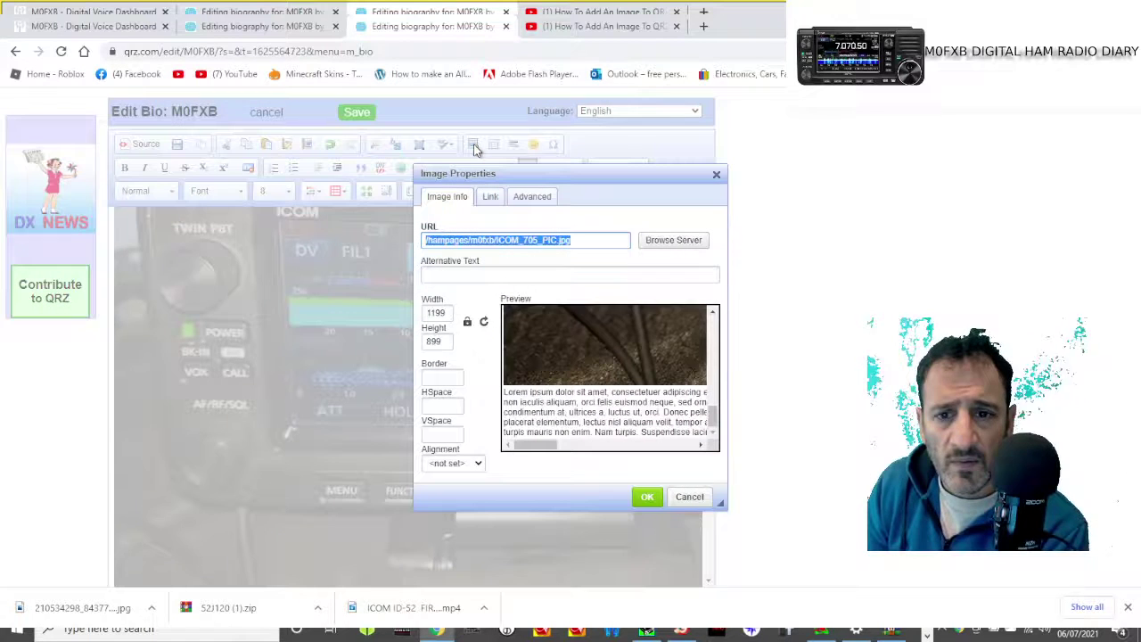
Change the IC-705 photo's width from 1199 to 600, giving 600 by 450
scroll(602, 392, "up", 2)
scroll(602, 388, "up", 2)
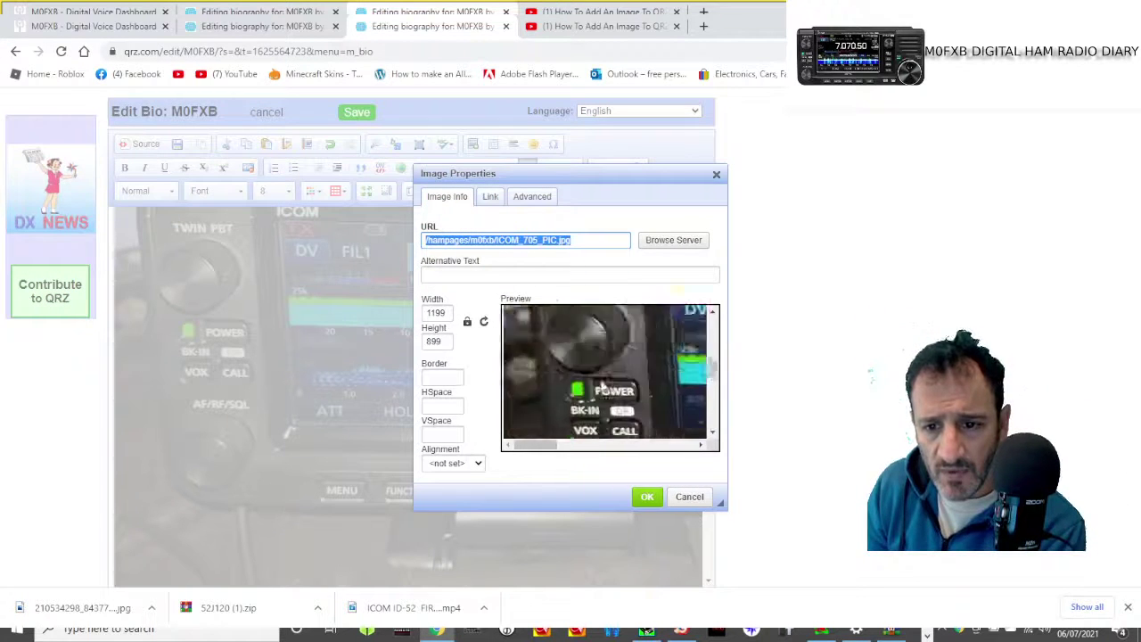
scroll(602, 387, "up", 2)
left_click(446, 313)
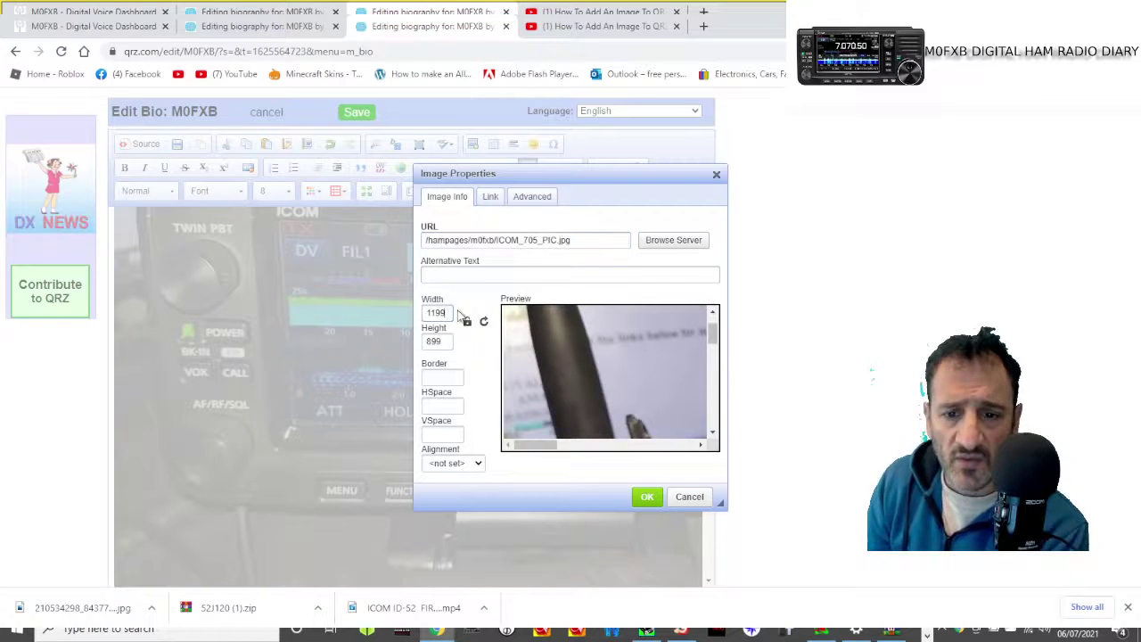
key("BackSpace")
key("BackSpace")
key("BackSpace")
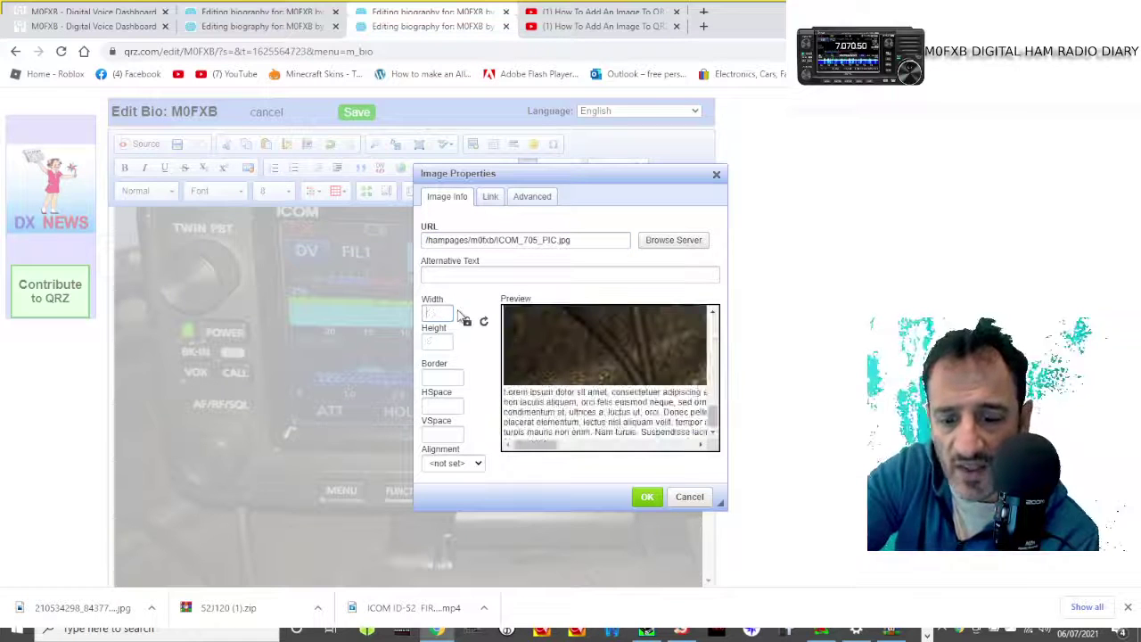
type("600")
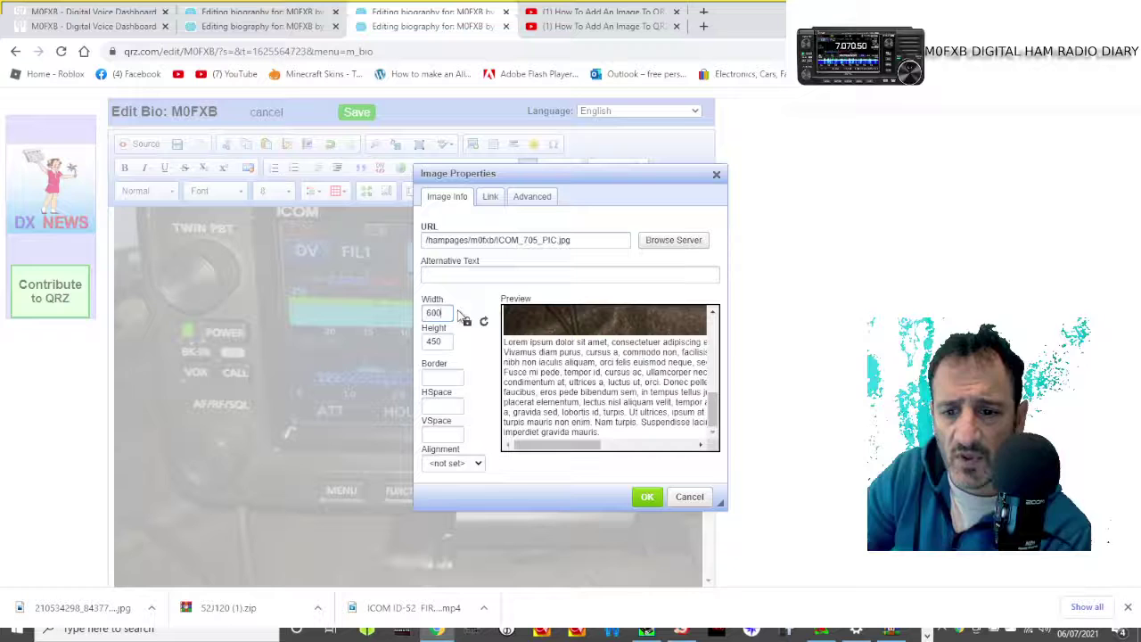
scroll(640, 355, "up", 5)
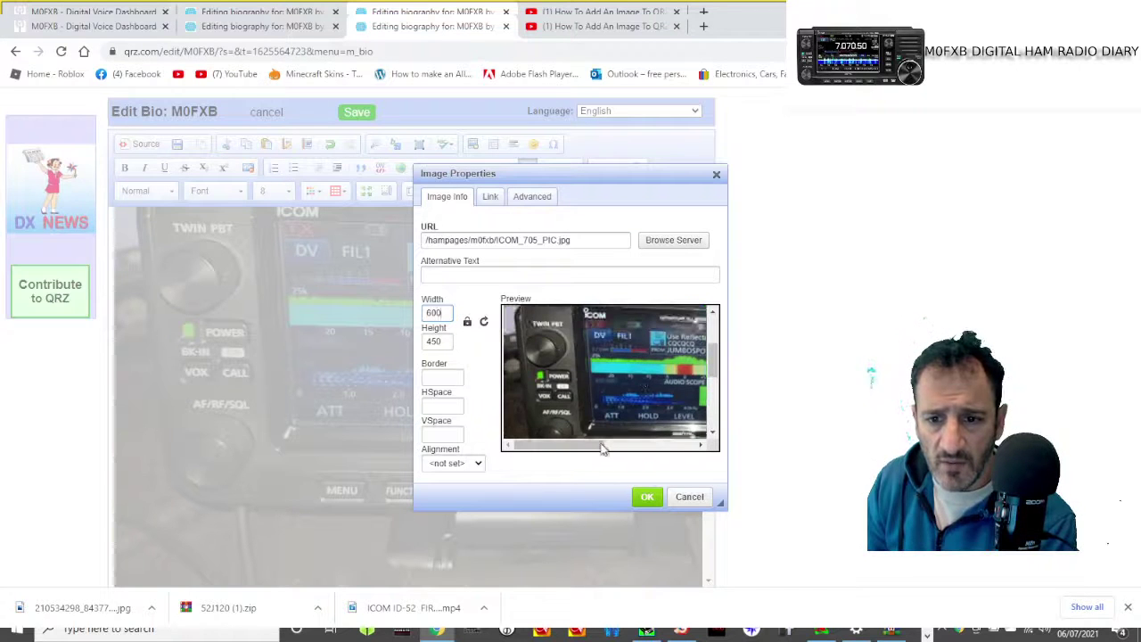
mouse_move(602, 448)
left_mouse_down()
mouse_move(621, 443)
mouse_move(656, 486)
left_mouse_up()
Apply the 600 by 450 size to the IC-705 photo and deselect it
left_click(647, 499)
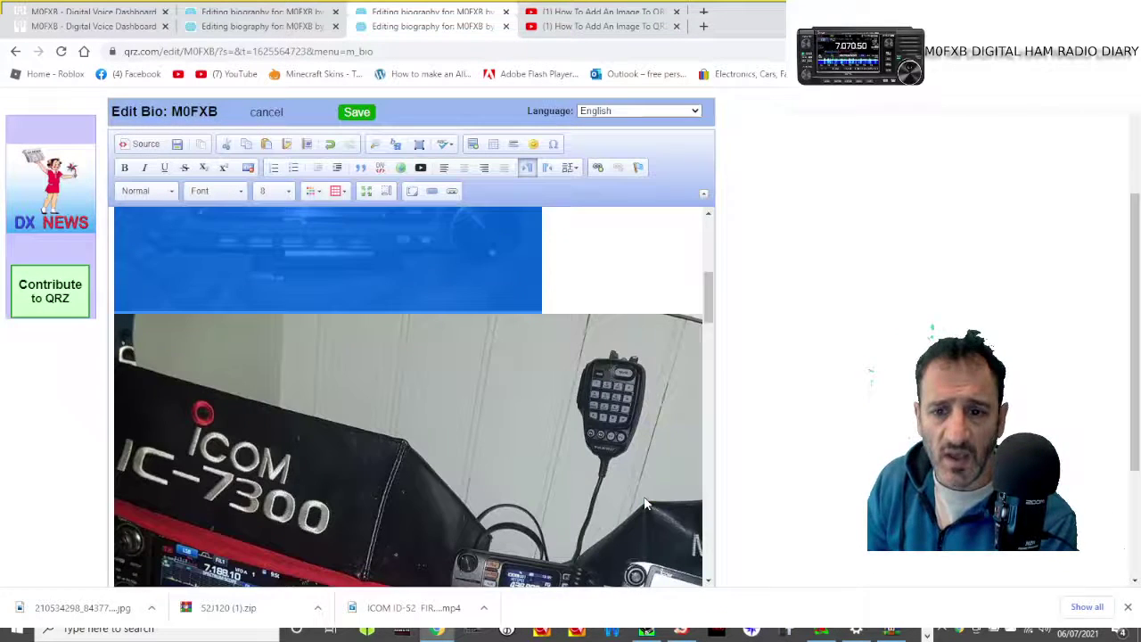
scroll(588, 415, "down", 4)
scroll(607, 423, "up", 4)
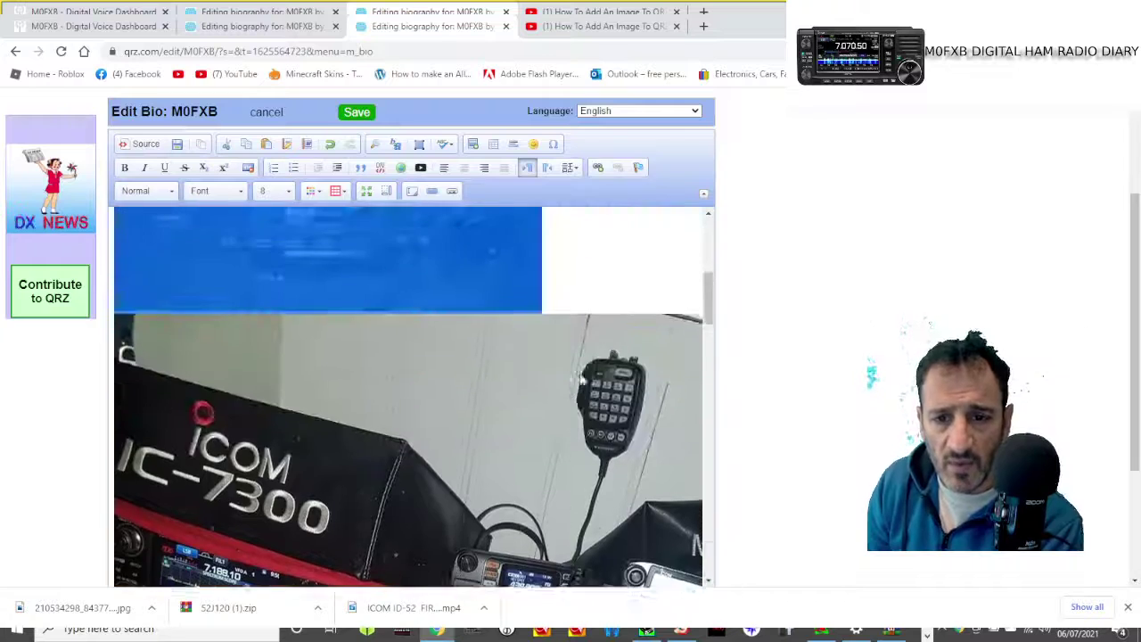
scroll(613, 367, "up", 3)
left_click(614, 366)
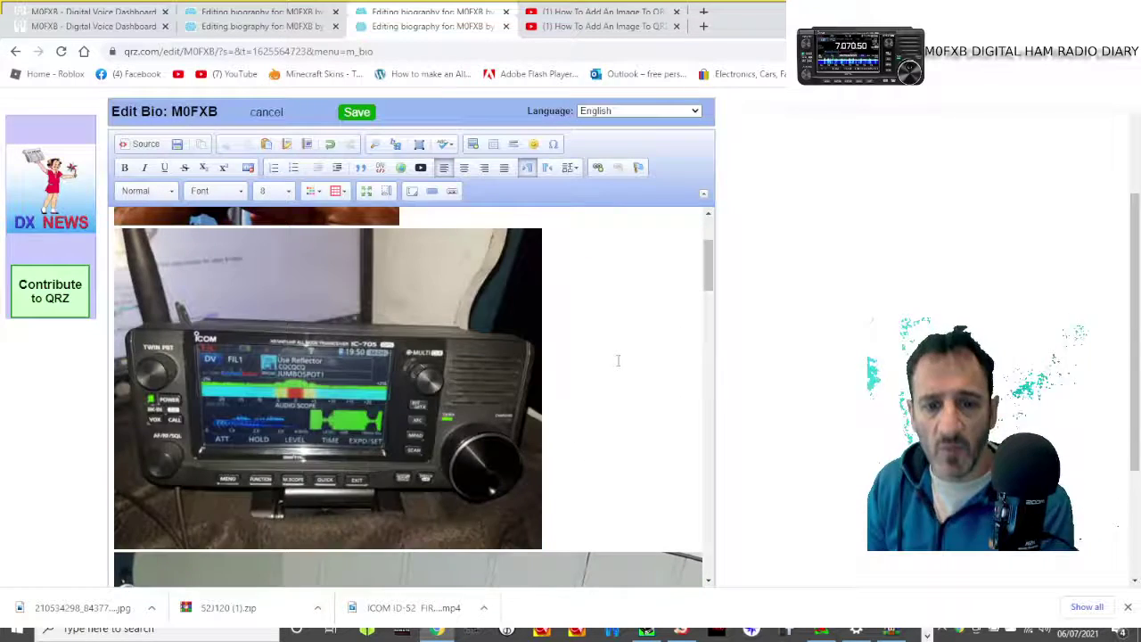
Select the IC-7300 photo and open its Image Properties
scroll(614, 361, "up", 3)
scroll(614, 361, "down", 5)
scroll(613, 361, "down", 3)
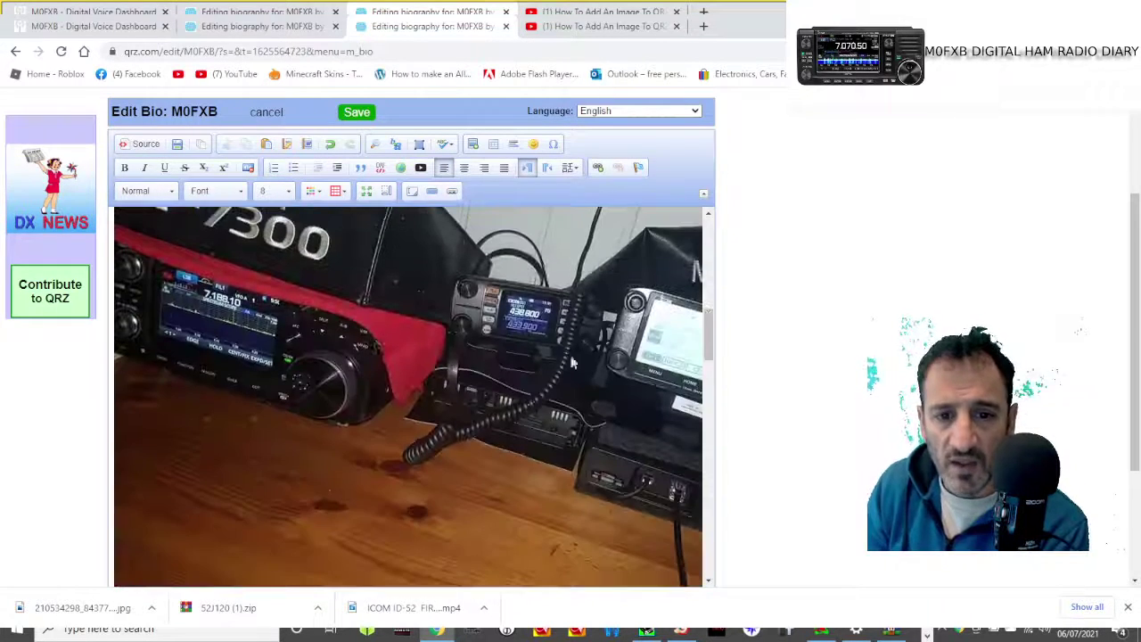
left_click(341, 369)
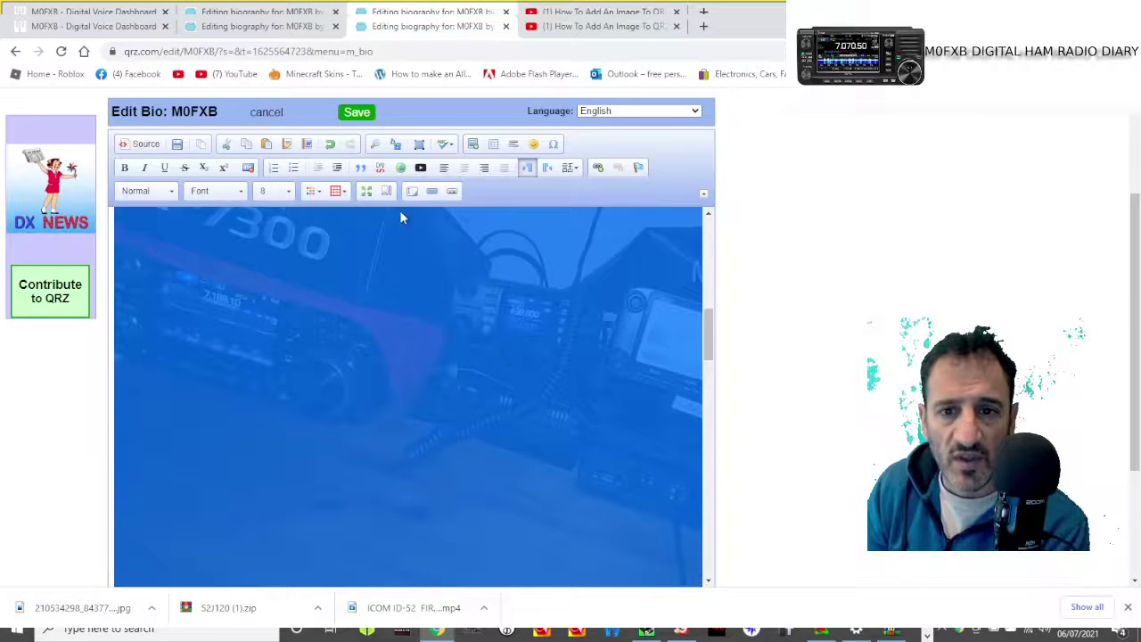
left_click(475, 148)
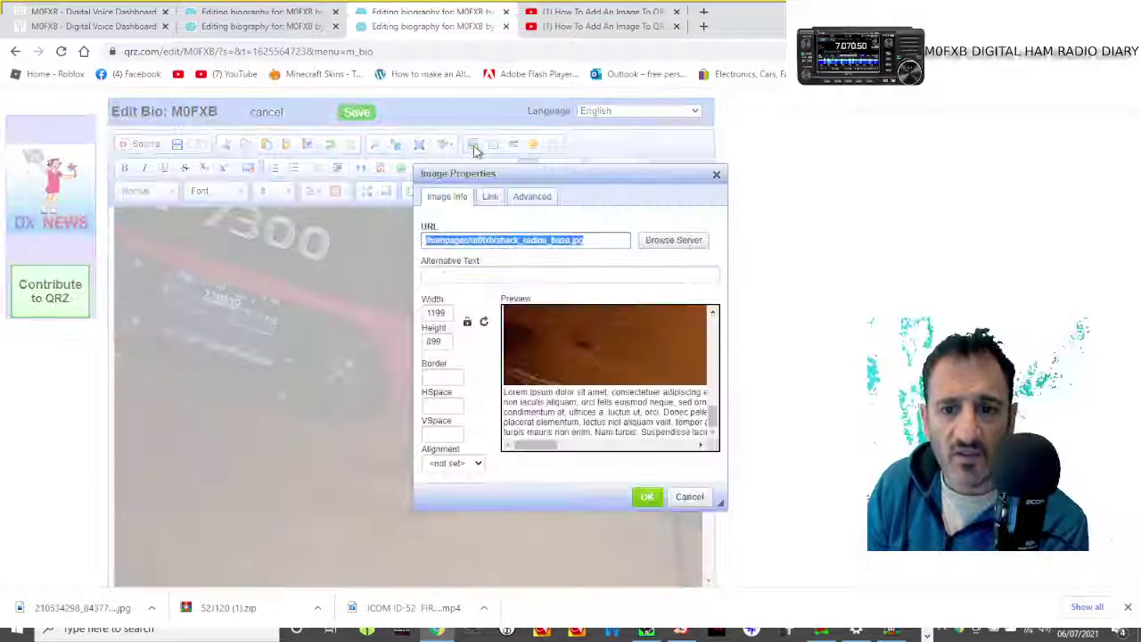
Change the IC-7300 photo's width from 1199 to 600, giving 600 by 450
left_click(443, 312)
key("BackSpace")
key("BackSpace")
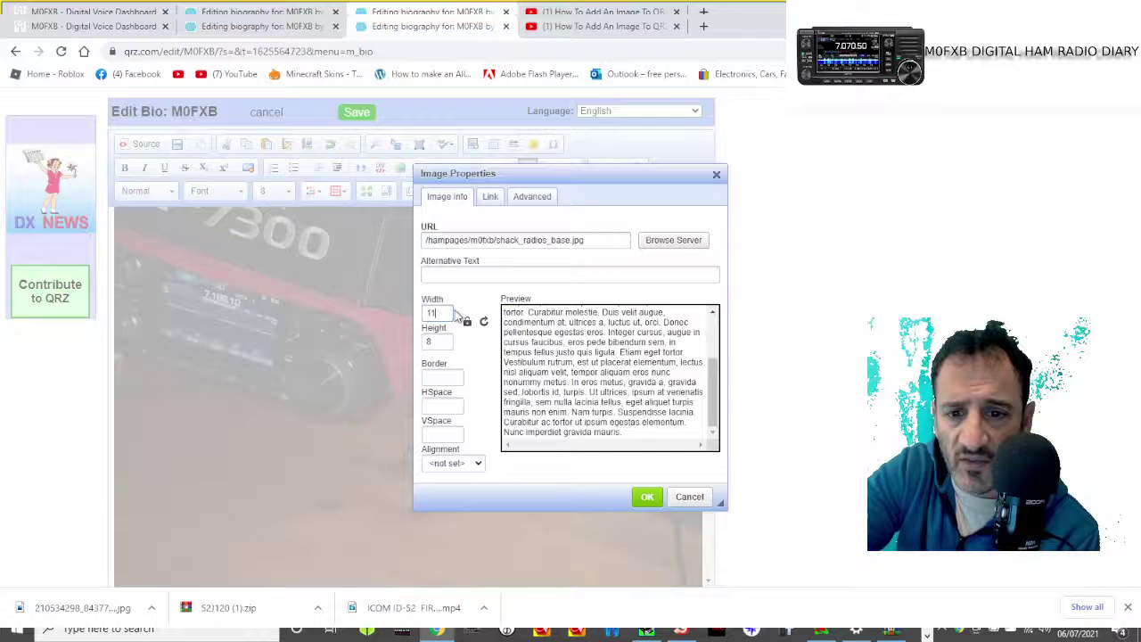
key("BackSpace")
key("BackSpace")
type("600")
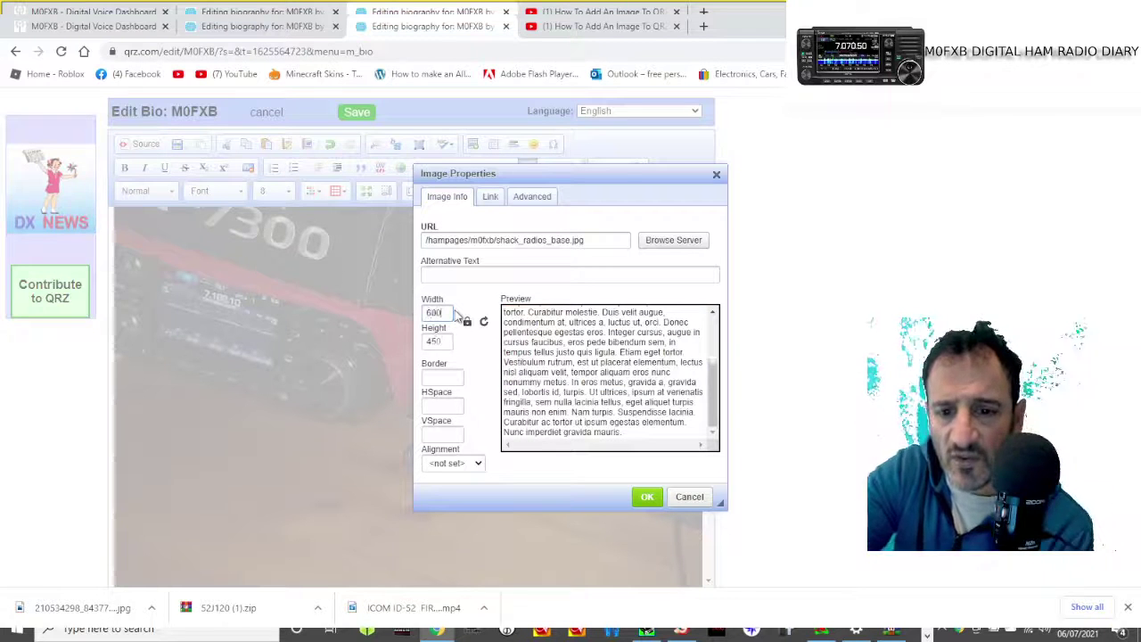
left_click(647, 498)
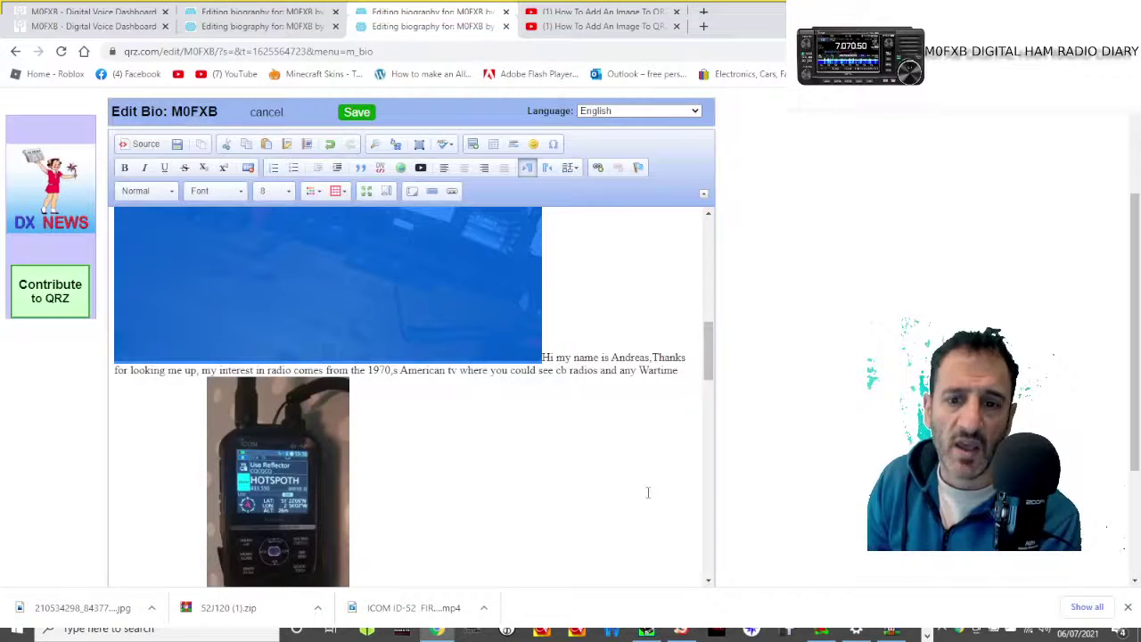
scroll(640, 330, "up", 2)
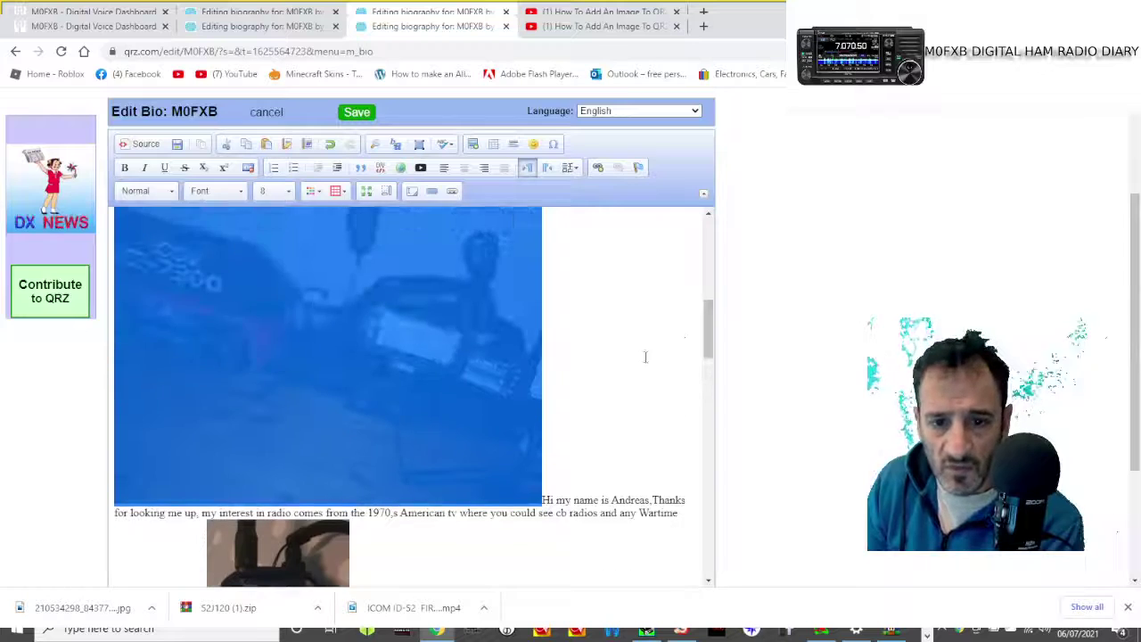
scroll(647, 357, "up", 3)
scroll(647, 356, "up", 2)
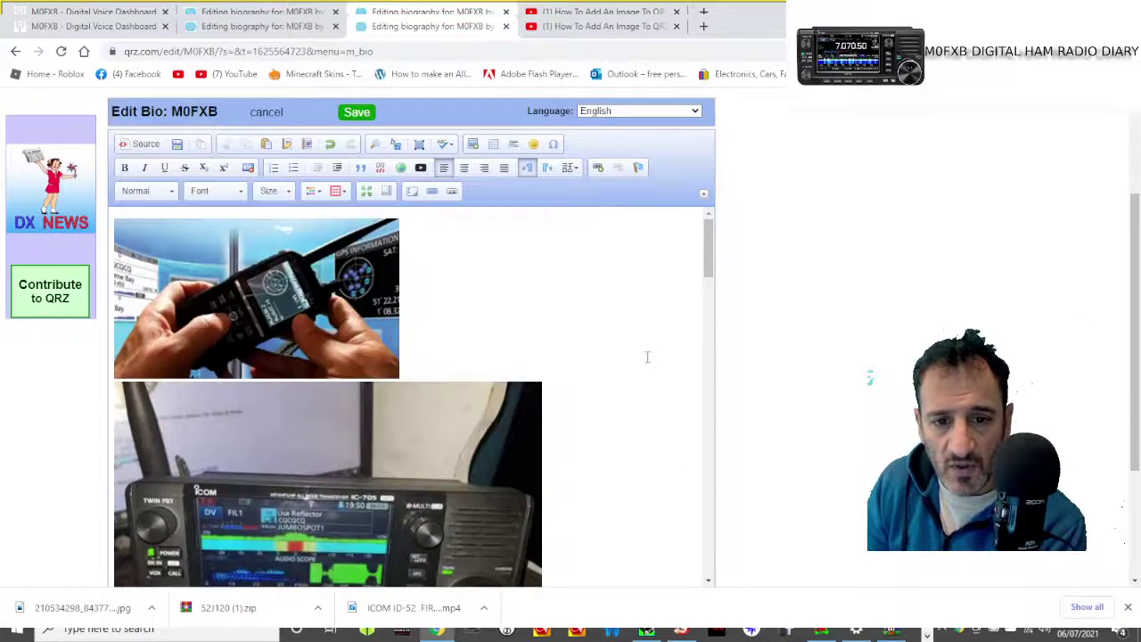
Select the walkie-talkies photo and open its Image Properties
scroll(647, 356, "down", 2)
scroll(647, 357, "down", 3)
scroll(647, 356, "down", 4)
scroll(647, 356, "down", 4)
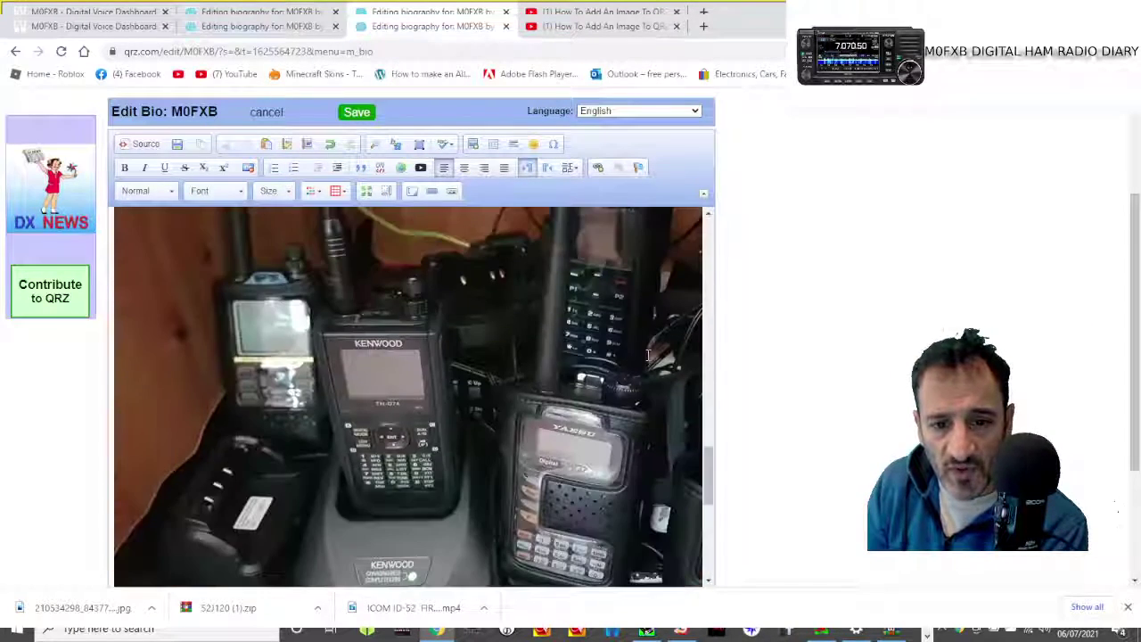
scroll(383, 403, "down", 1)
scroll(392, 399, "down", 3)
scroll(408, 395, "up", 3)
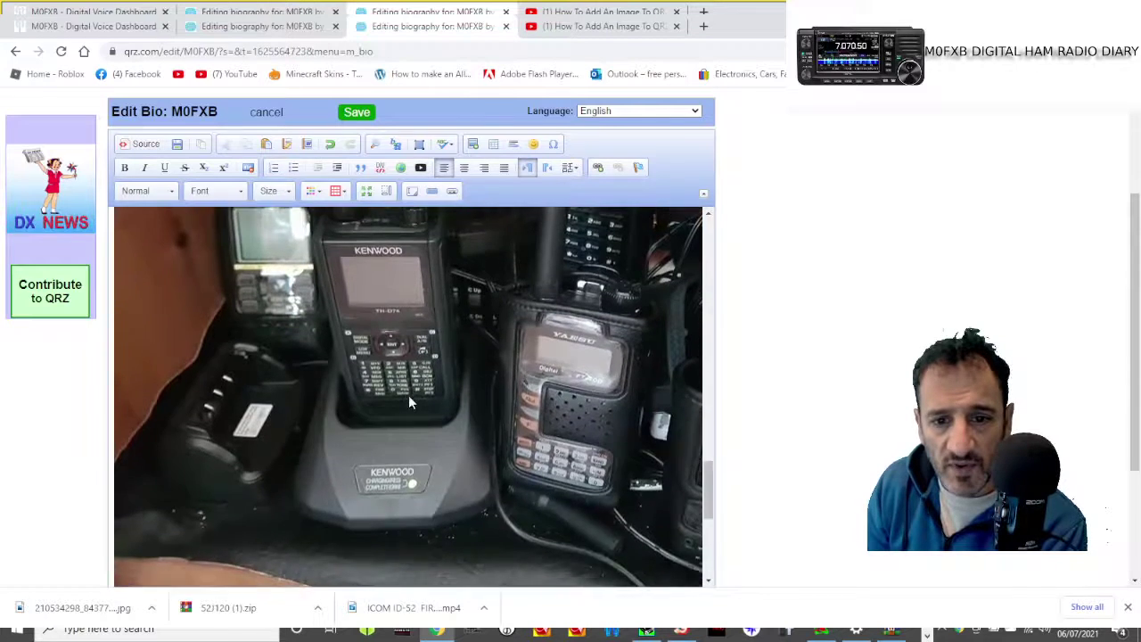
left_click(408, 395)
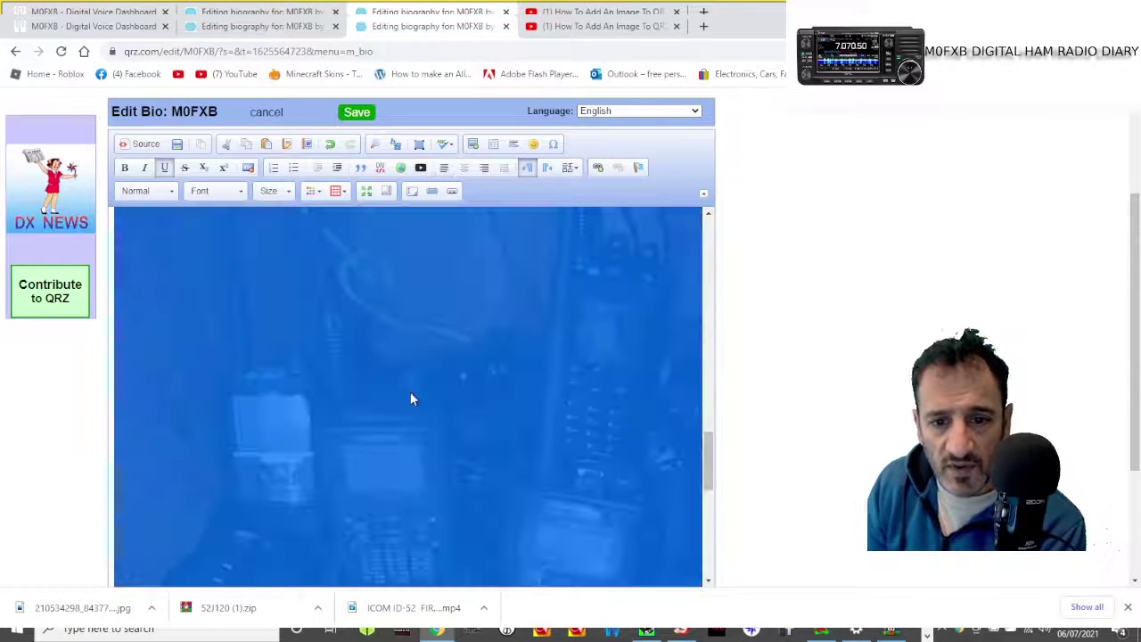
left_click(472, 148)
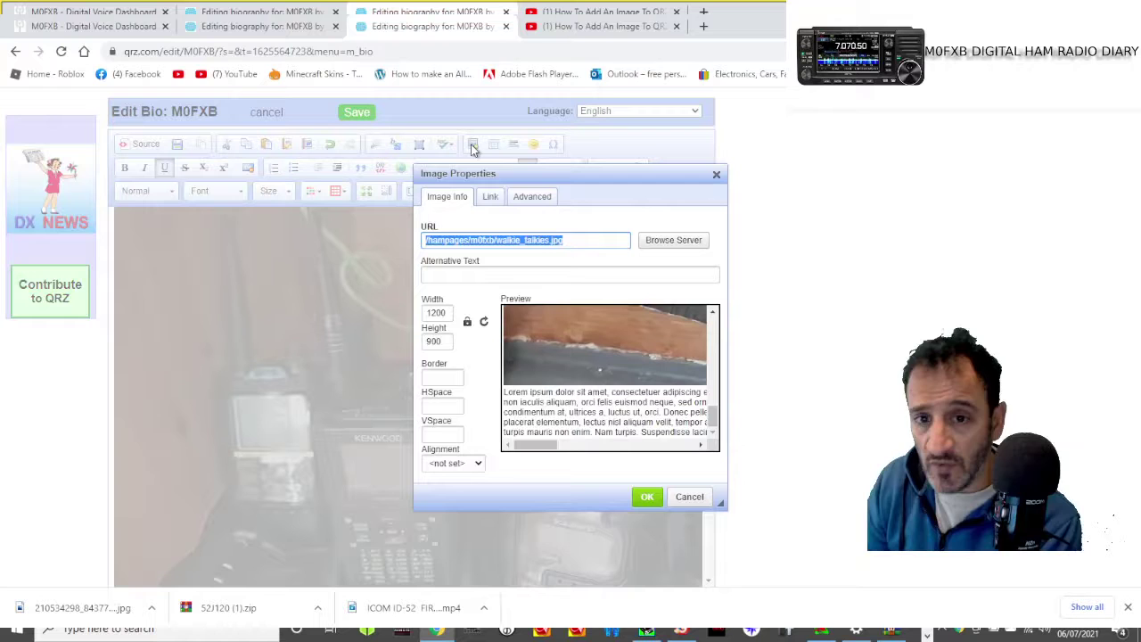
left_click(713, 178)
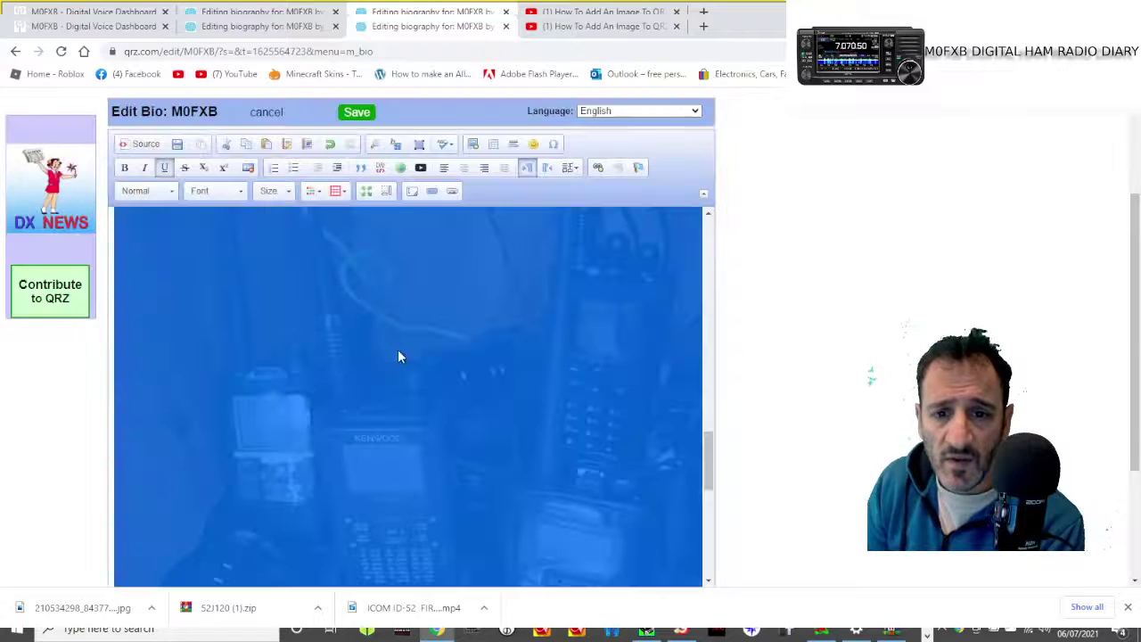
left_click(473, 144)
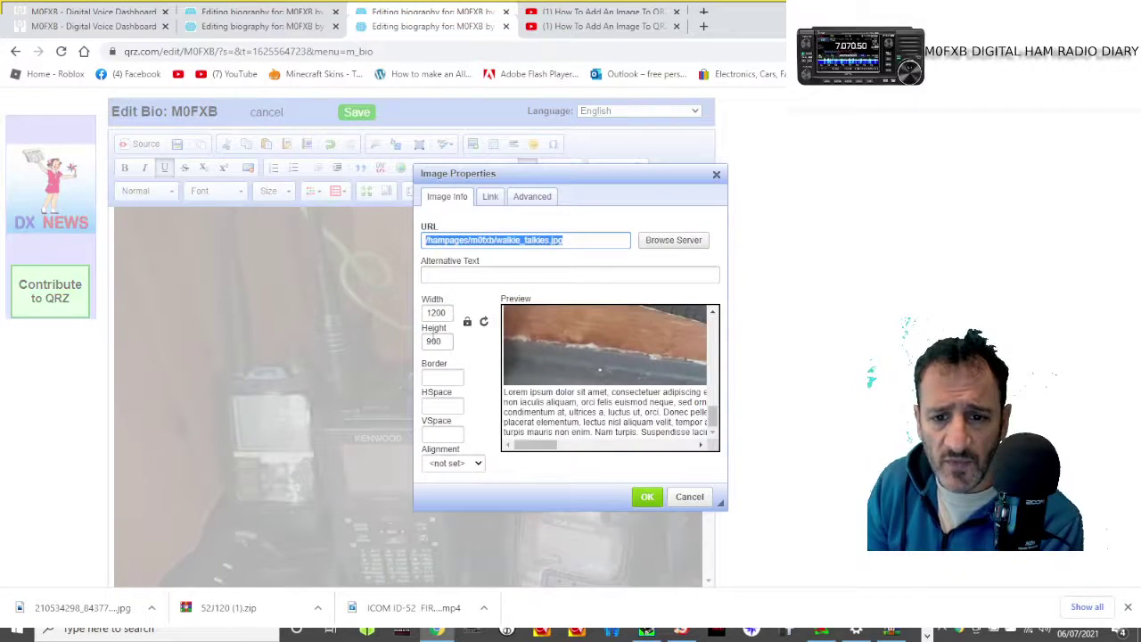
Change the walkie-talkies photo's width from 1200 to 700, making it 700 by 525
left_click(446, 312)
key("BackSpace")
key("BackSpace")
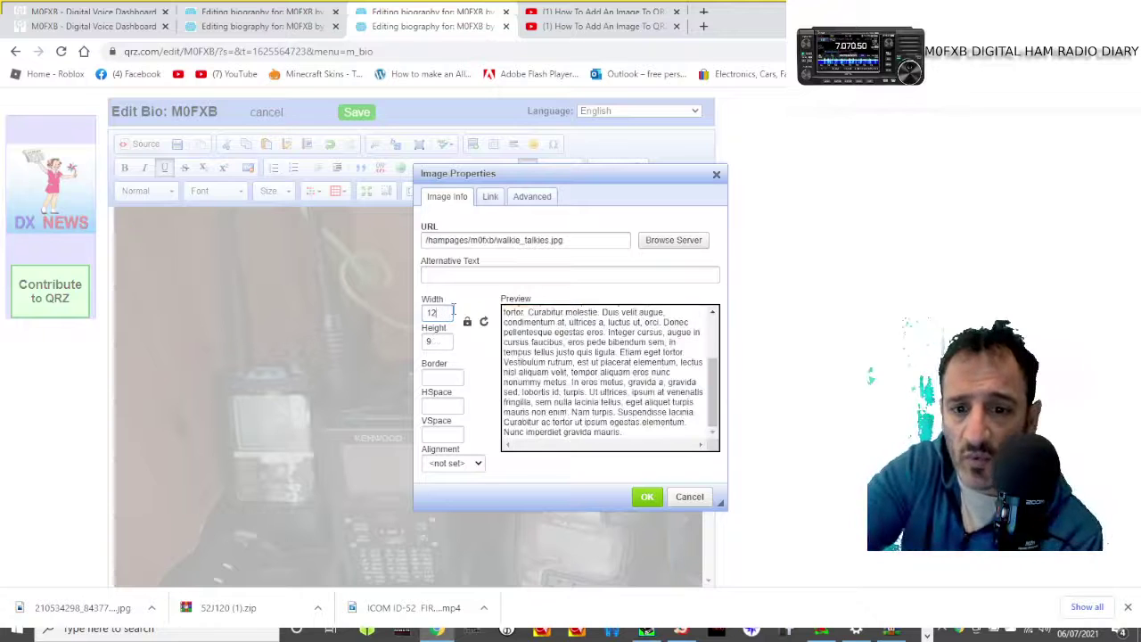
type("0")
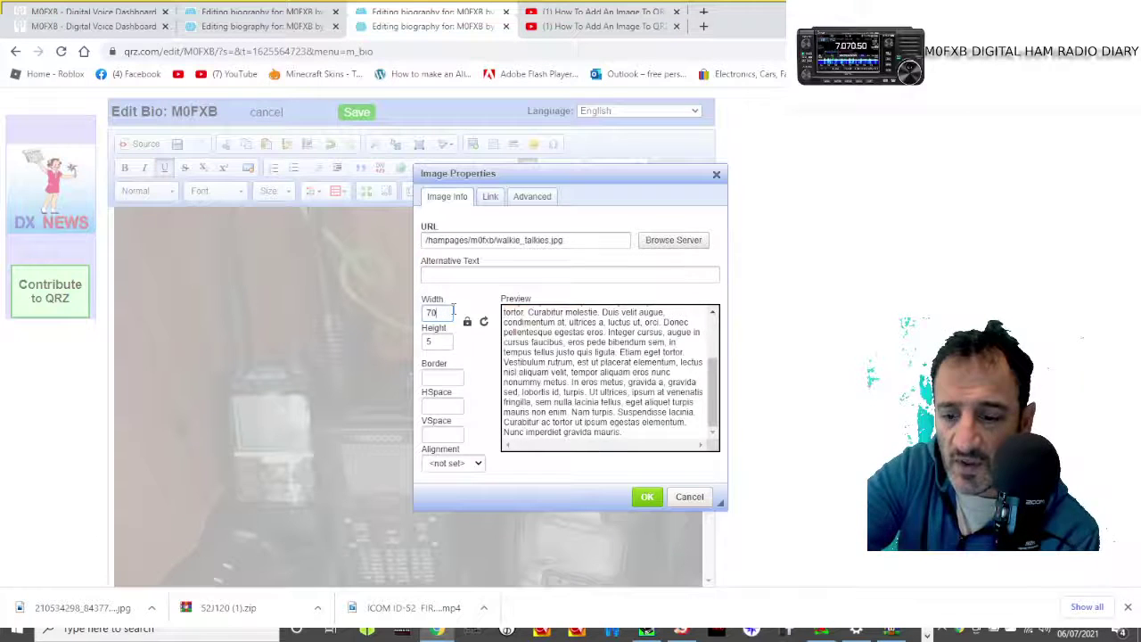
type("0")
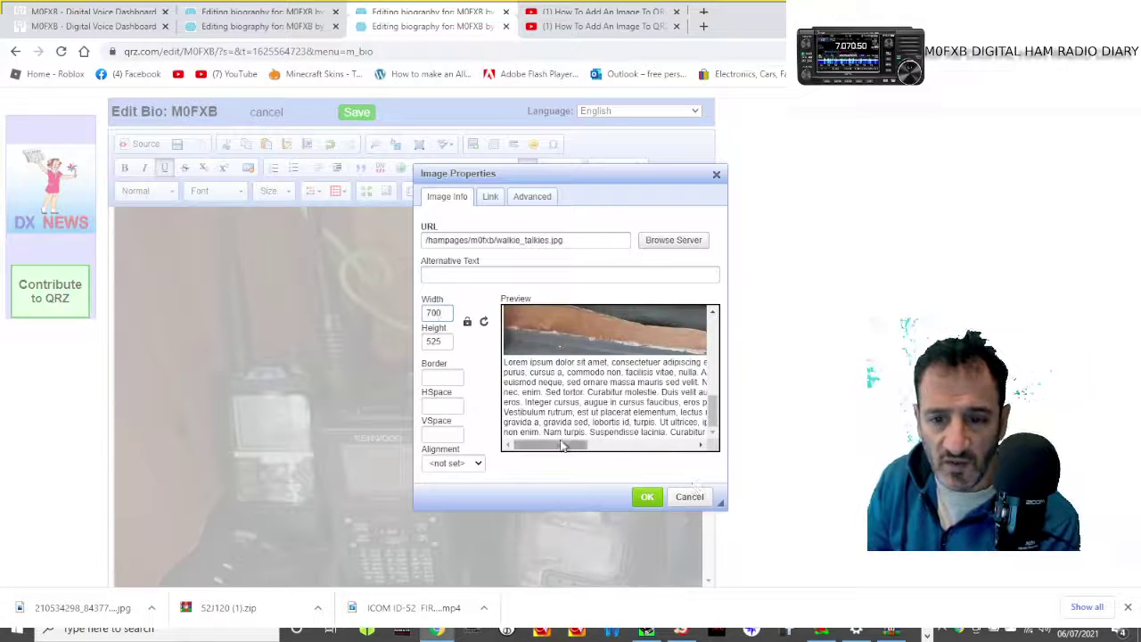
left_click_drag(551, 444, 617, 444)
scroll(713, 430, "up", 5)
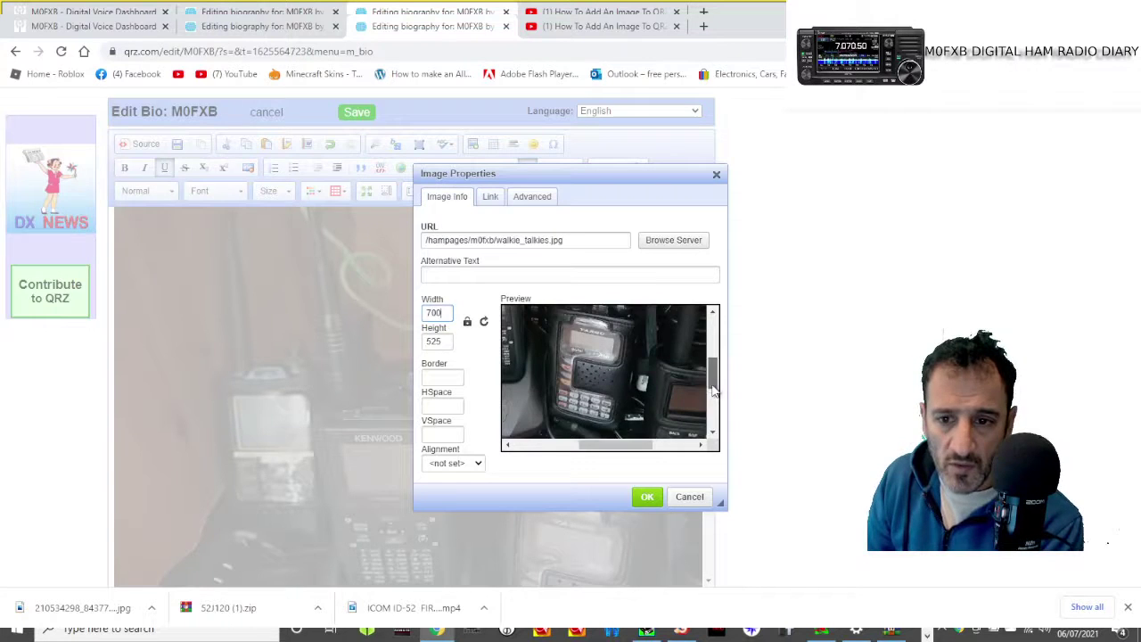
left_click(647, 497)
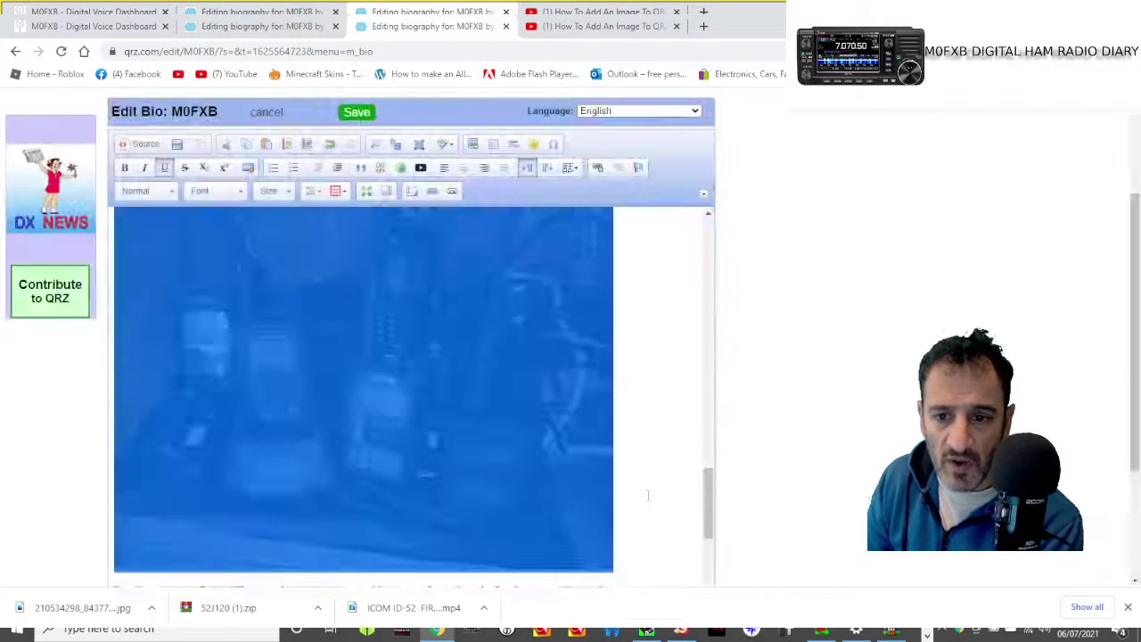
left_click(661, 385)
scroll(661, 385, "up", 5)
scroll(661, 385, "up", 5)
scroll(660, 385, "up", 5)
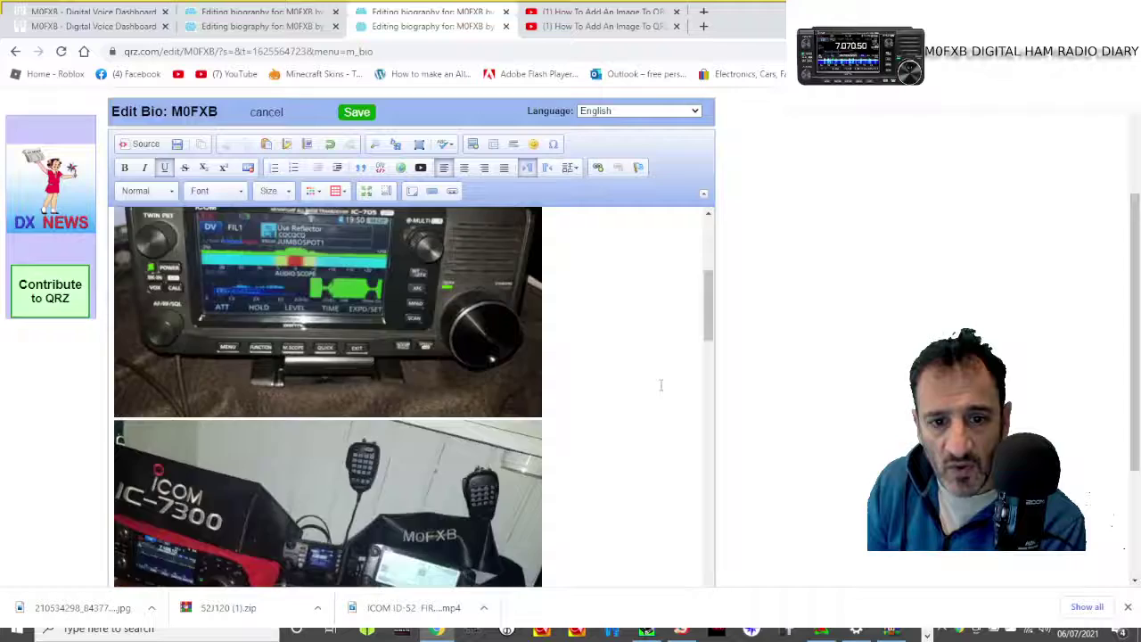
scroll(660, 385, "up", 5)
scroll(640, 374, "down", 5)
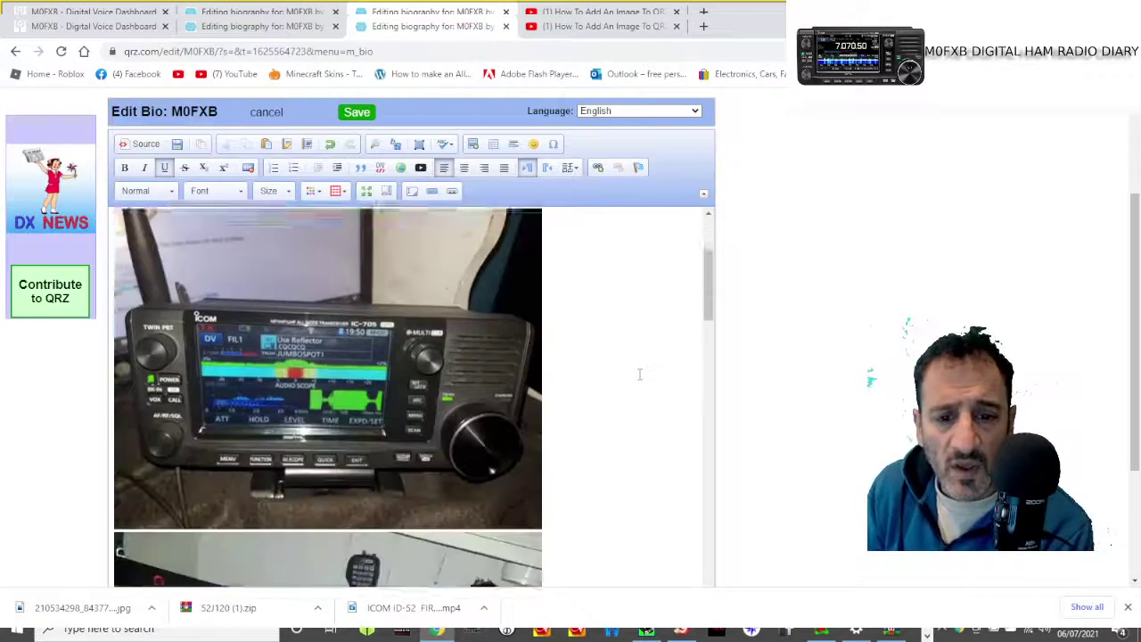
scroll(639, 375, "down", 5)
scroll(639, 375, "down", 5)
scroll(639, 374, "down", 3)
scroll(640, 375, "down", 5)
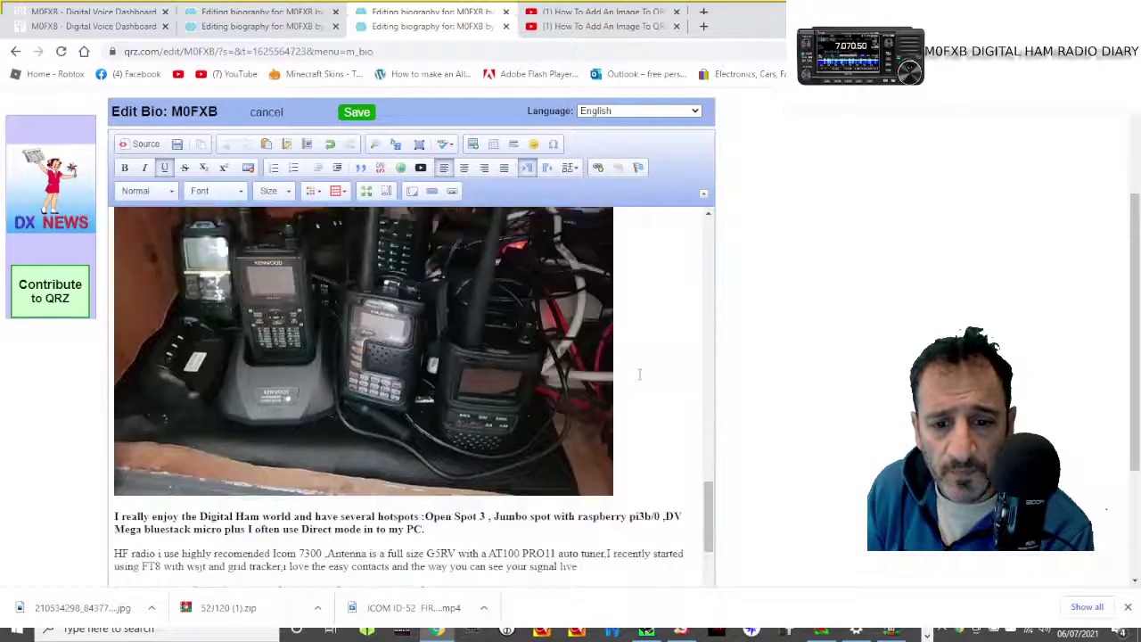
scroll(639, 374, "down", 1)
scroll(639, 374, "down", 1)
scroll(639, 374, "up", 4)
scroll(639, 374, "up", 5)
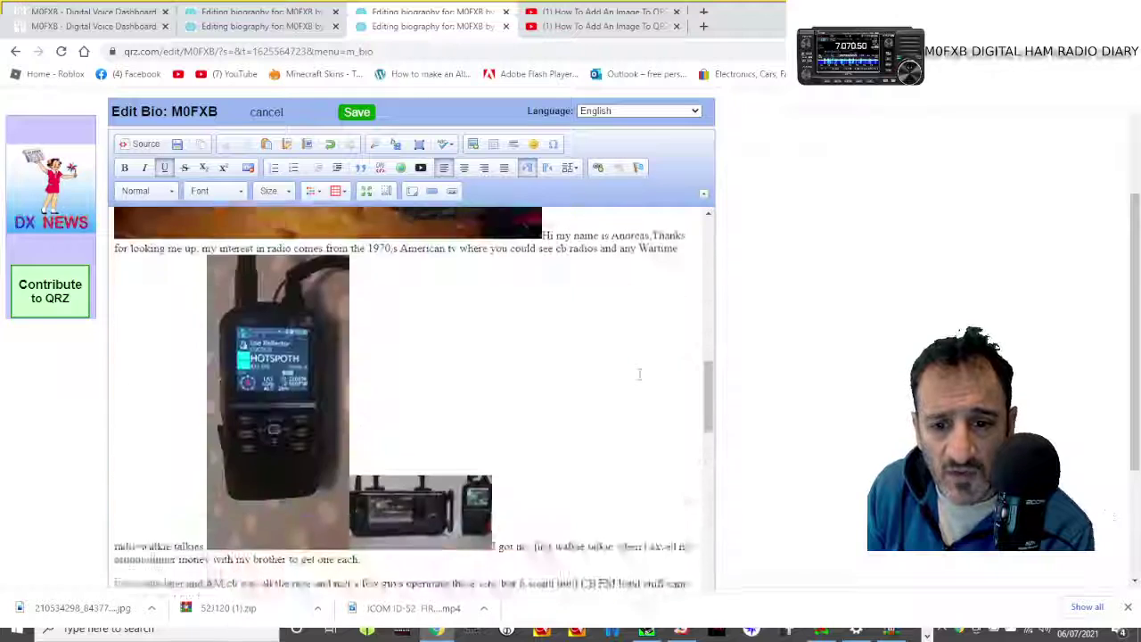
scroll(639, 374, "up", 5)
scroll(639, 375, "up", 2)
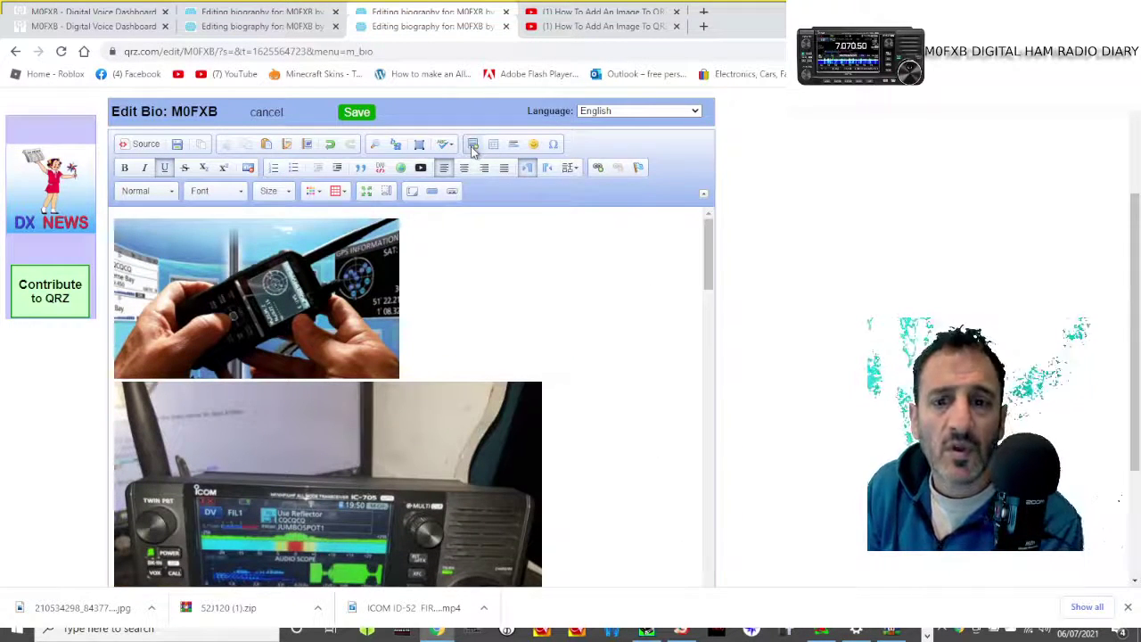
scroll(588, 346, "down", 4)
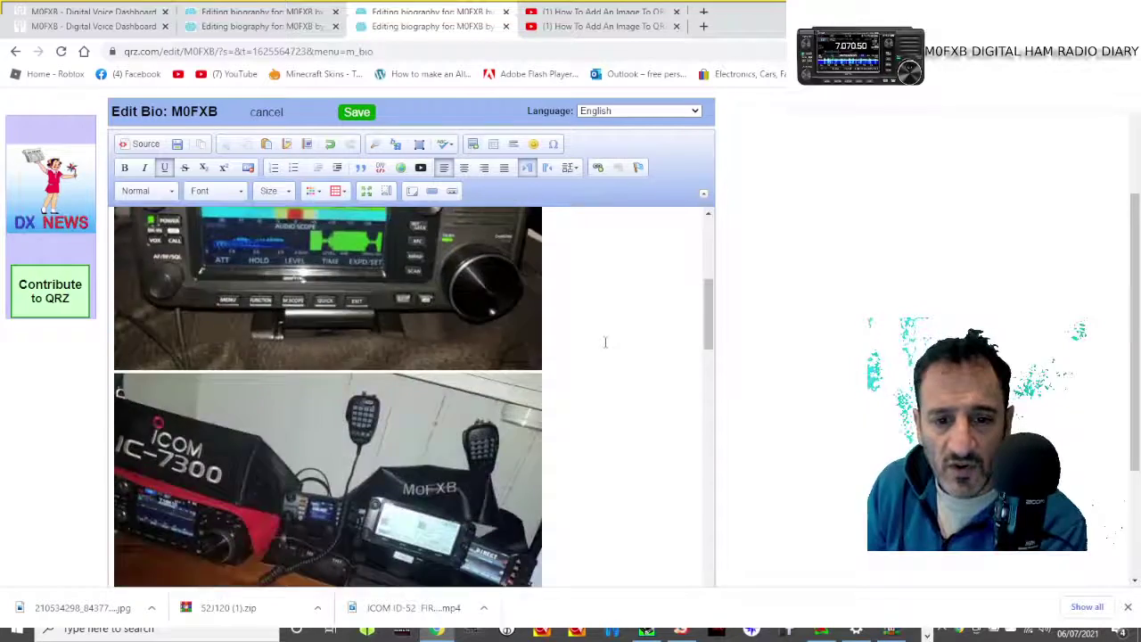
scroll(606, 340, "down", 5)
scroll(606, 340, "down", 4)
scroll(606, 341, "down", 3)
scroll(606, 340, "down", 3)
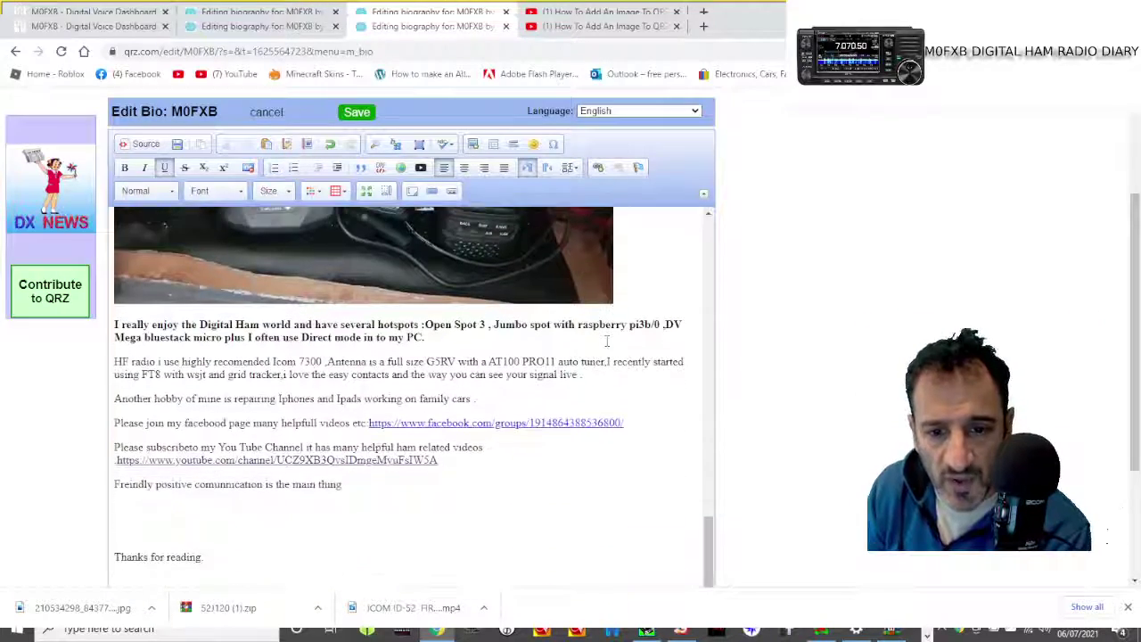
scroll(606, 340, "up", 5)
scroll(606, 340, "up", 5)
scroll(606, 340, "up", 5)
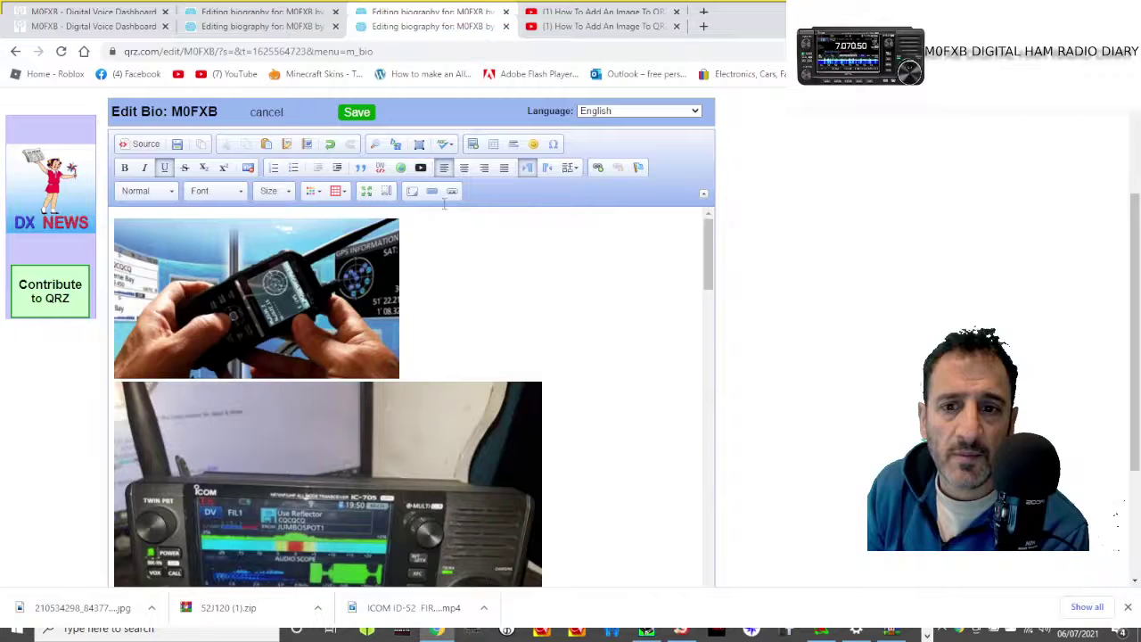
Insert the RED_2.png M0FXB portrait from the uploaded images above the closing biography paragraphs
left_click(472, 144)
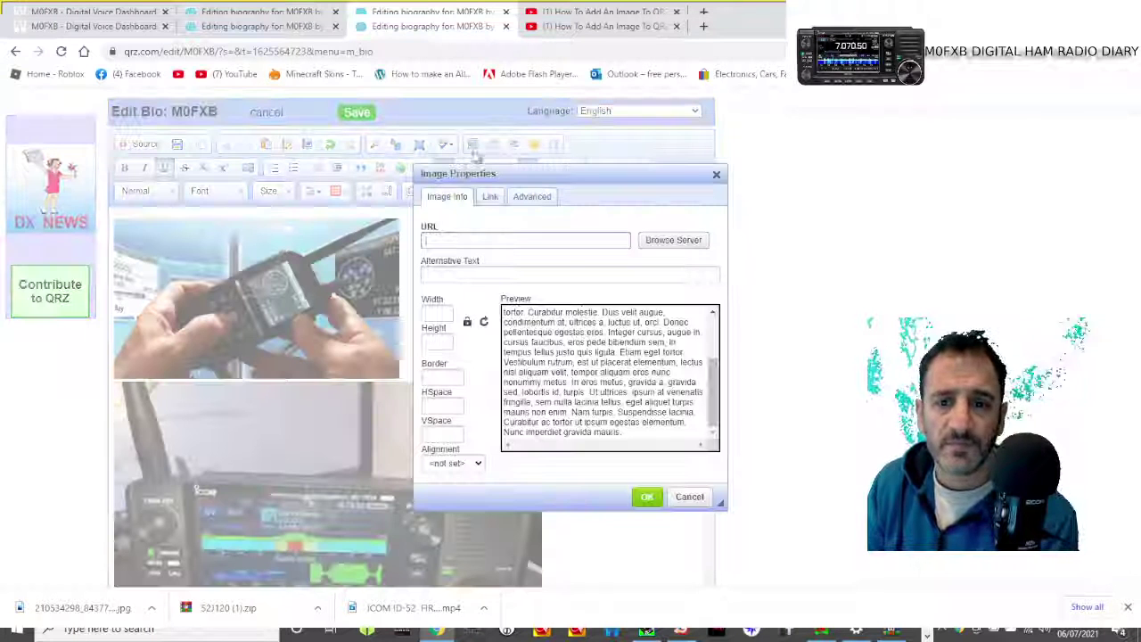
left_click(680, 246)
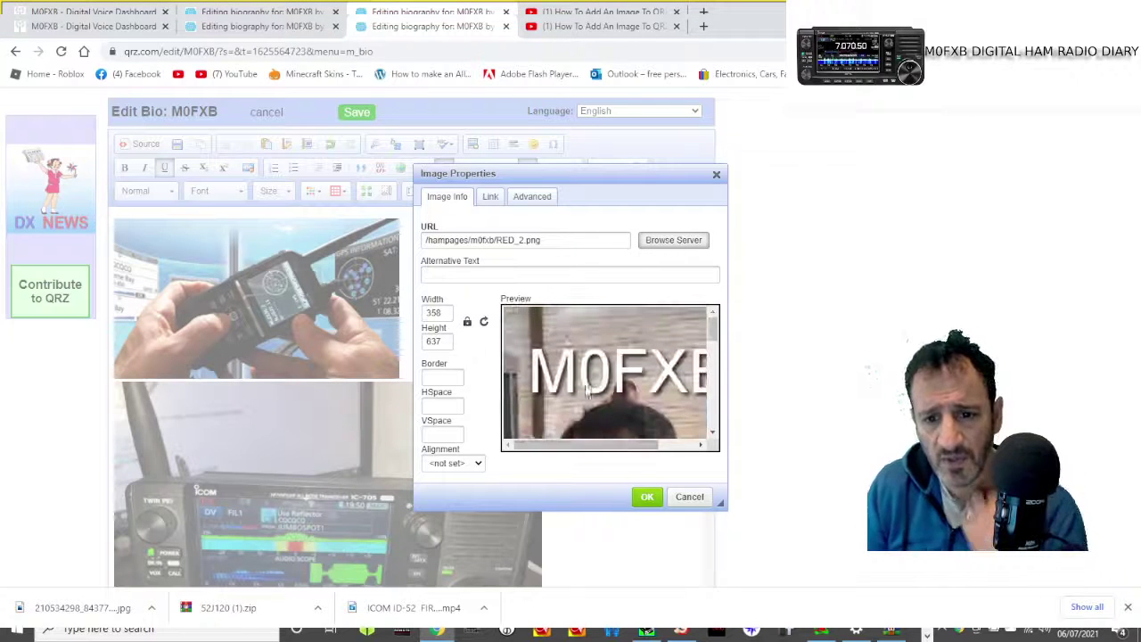
left_click(645, 498)
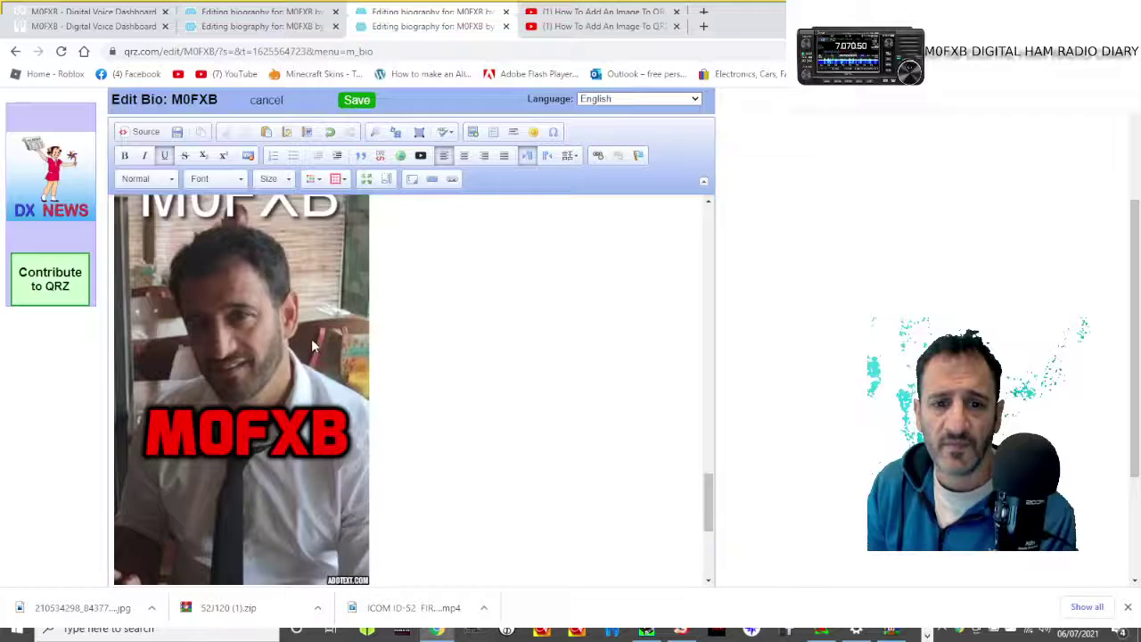
scroll(573, 367, "down", 3)
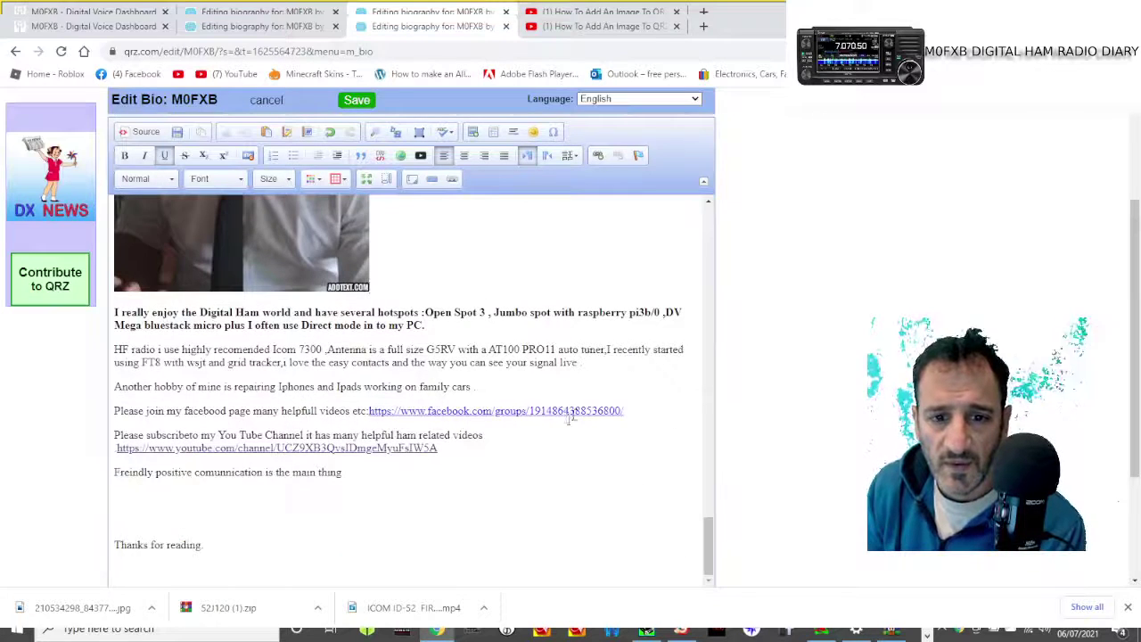
scroll(570, 410, "up", 3)
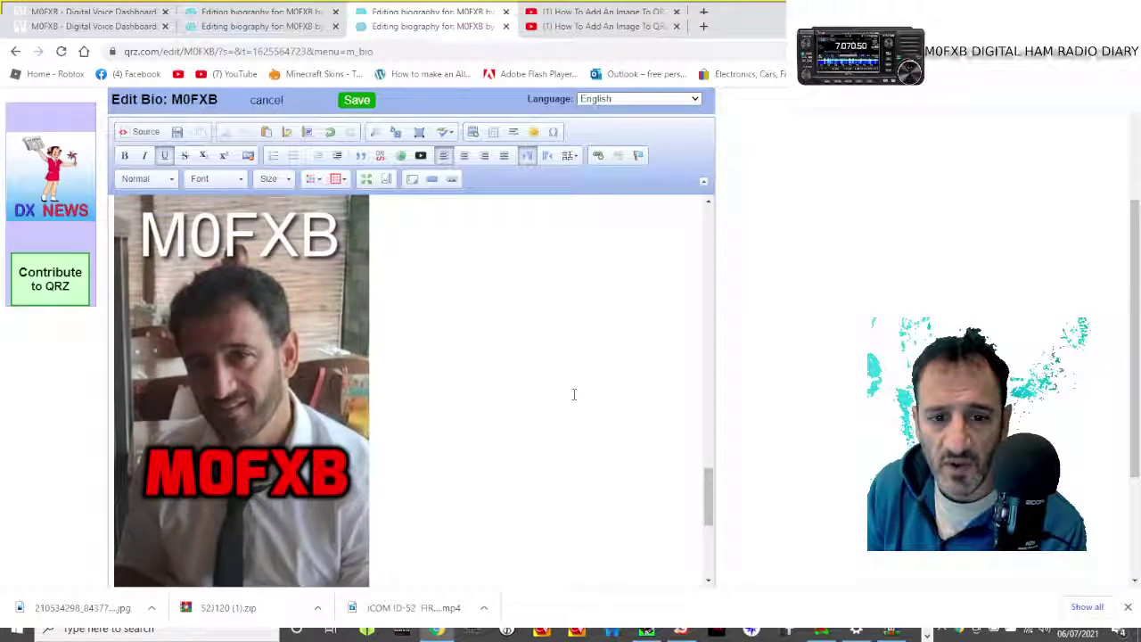
scroll(573, 394, "down", 5)
scroll(612, 393, "down", 2)
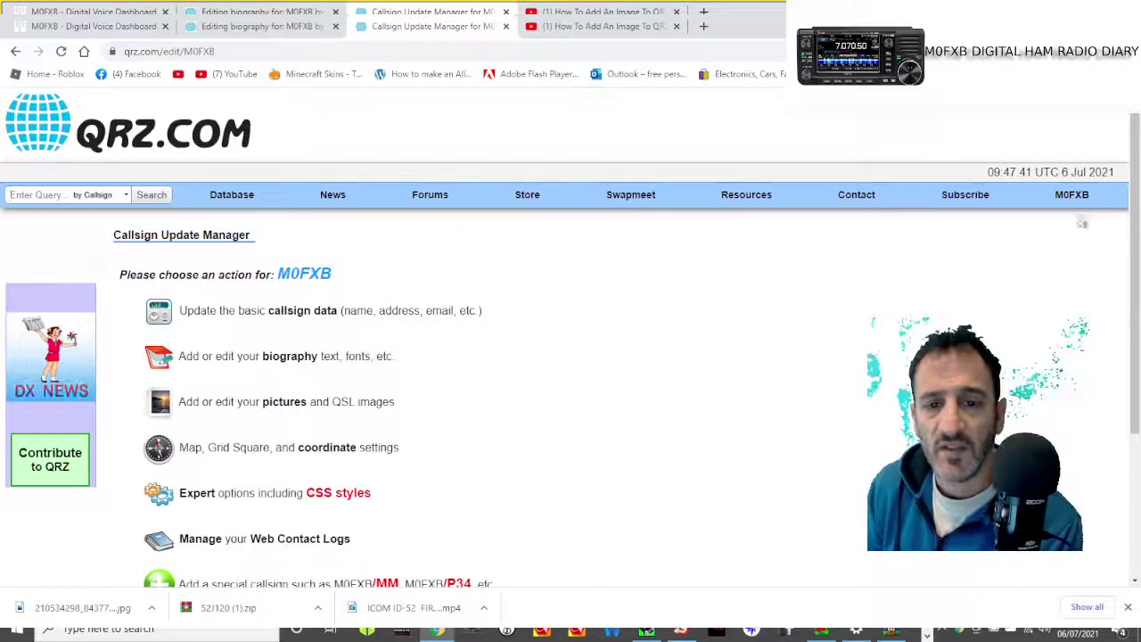
scroll(942, 293, "down", 3)
scroll(882, 312, "up", 2)
scroll(887, 300, "up", 1)
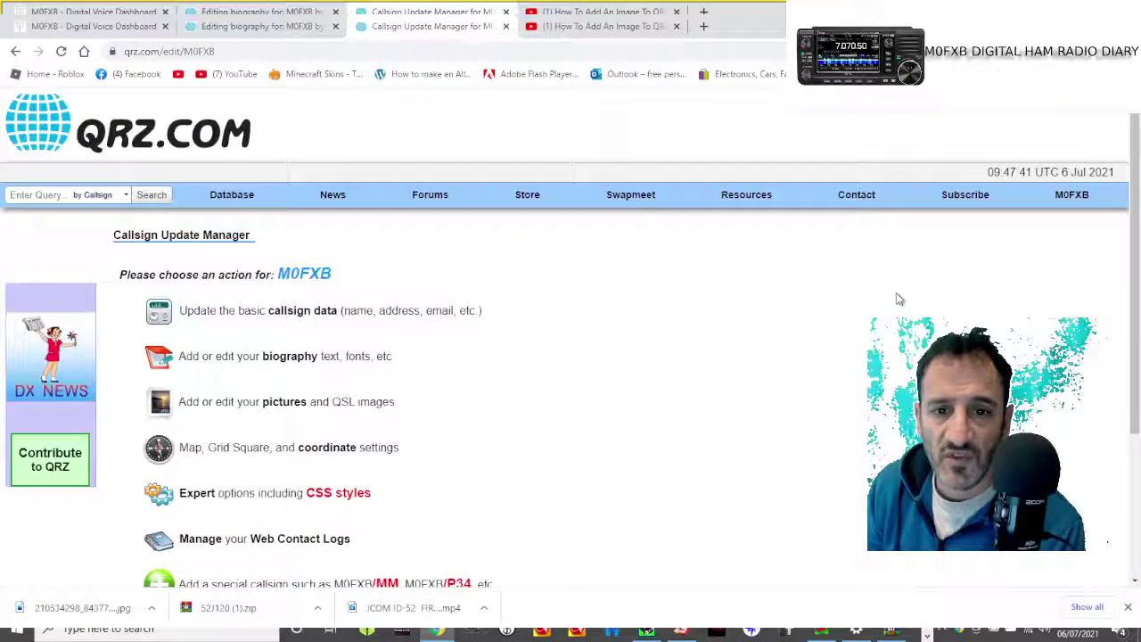
scroll(388, 348, "down", 3)
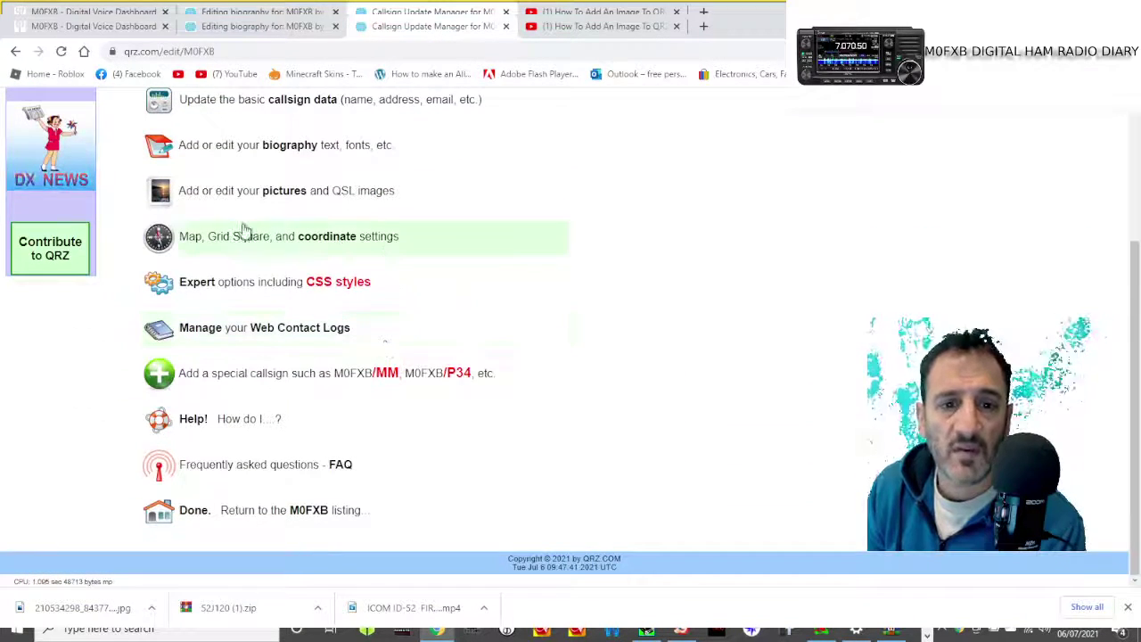
scroll(708, 290, "up", 3)
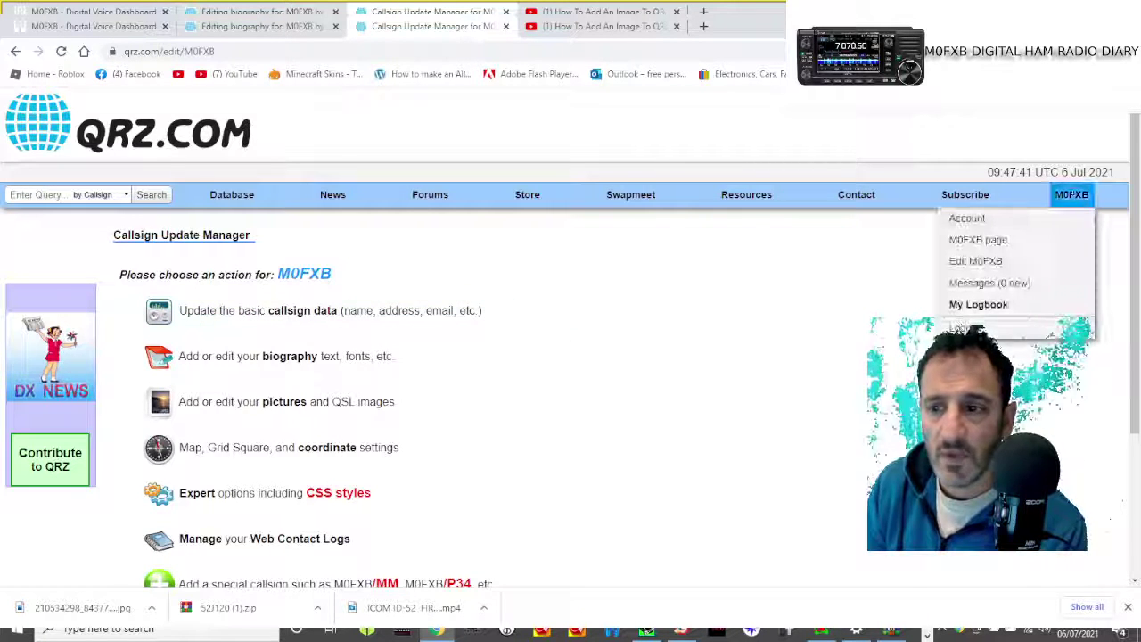
Look up callsign M0FXB using the Enter Query search box
left_click(32, 198)
type("m0")
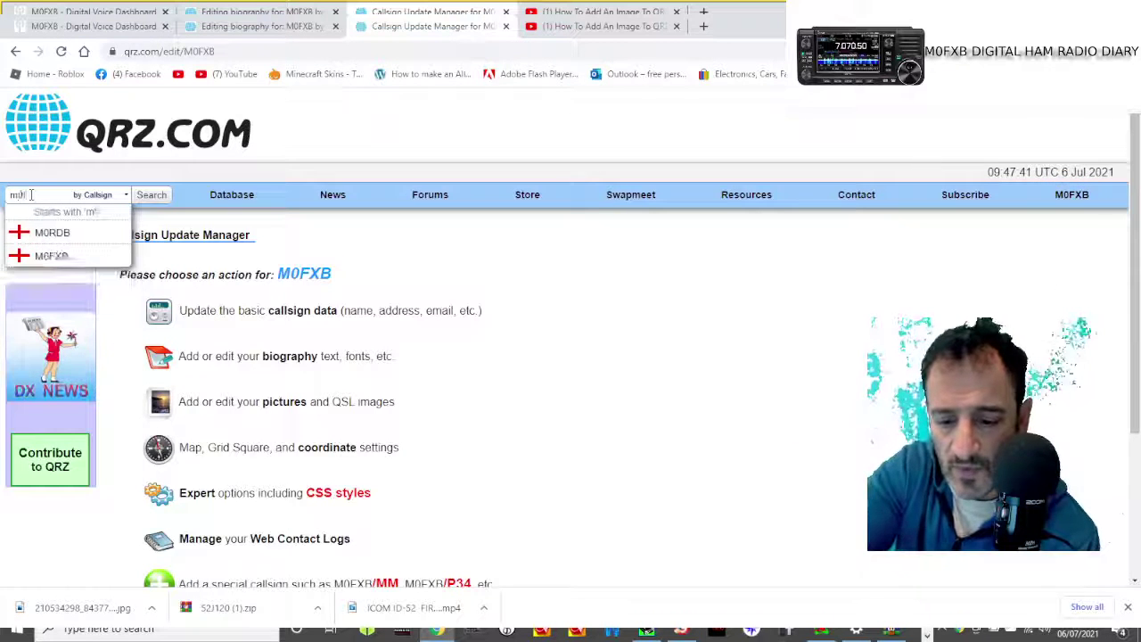
type("xb")
key("Return")
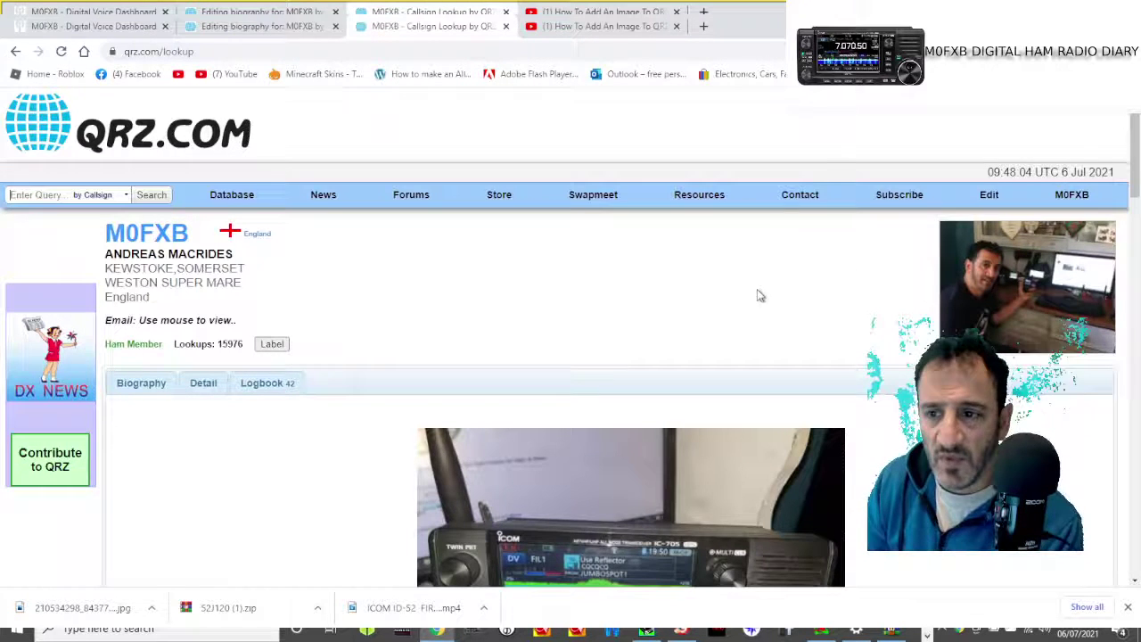
Scroll through the M0FXB lookup page to review the biography's radio photos and portrait
scroll(812, 271, "down", 3)
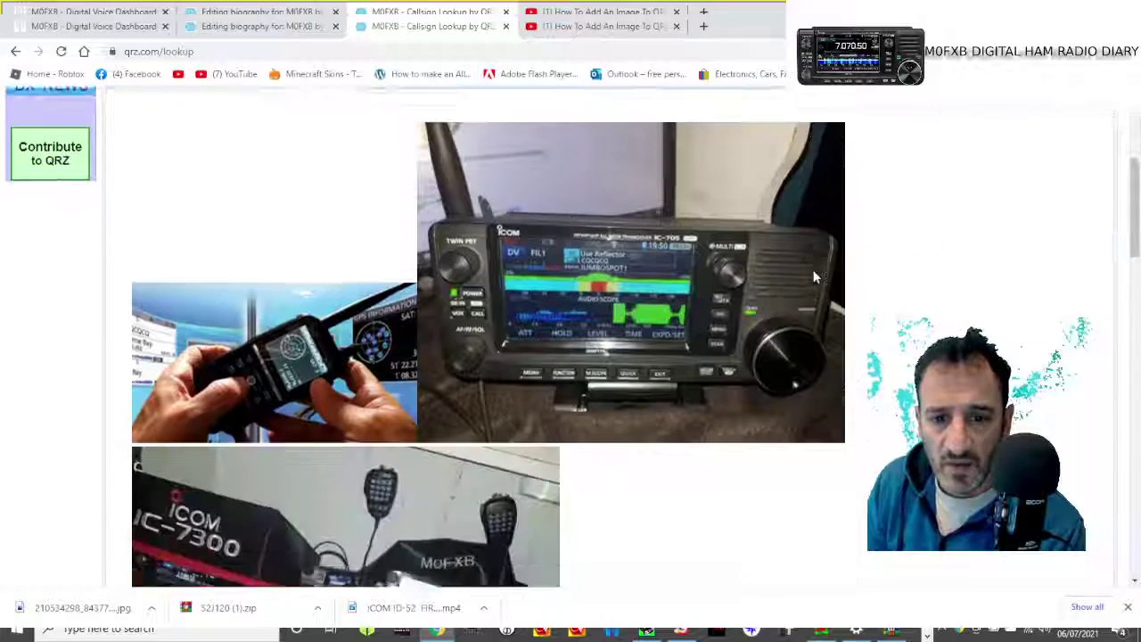
scroll(813, 275, "down", 2)
scroll(814, 277, "down", 3)
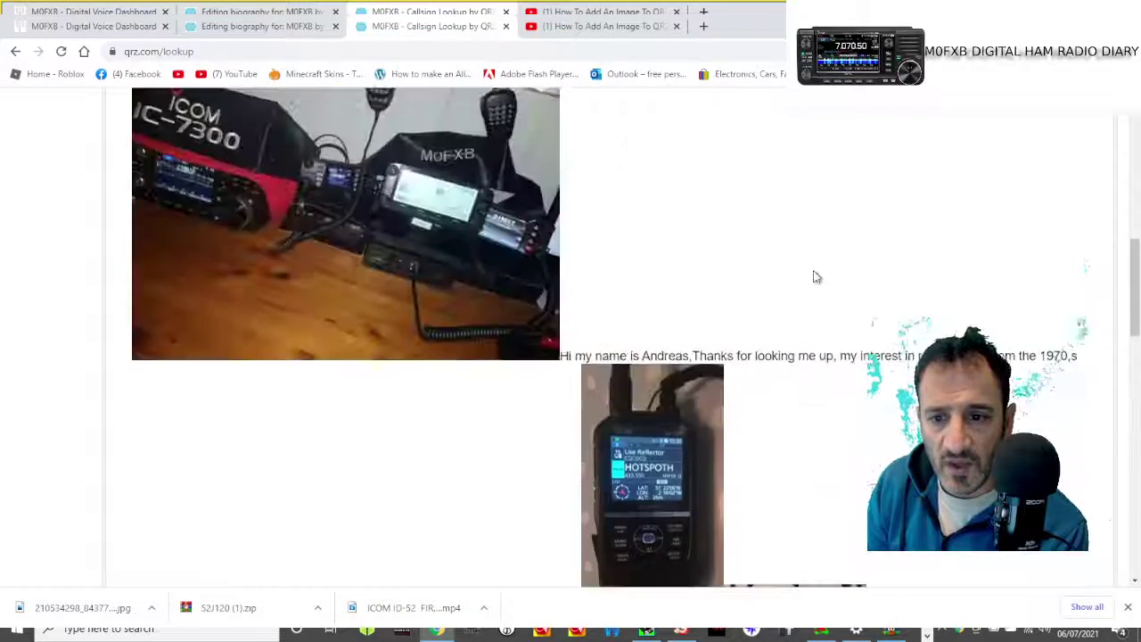
scroll(815, 274, "up", 4)
scroll(814, 275, "down", 4)
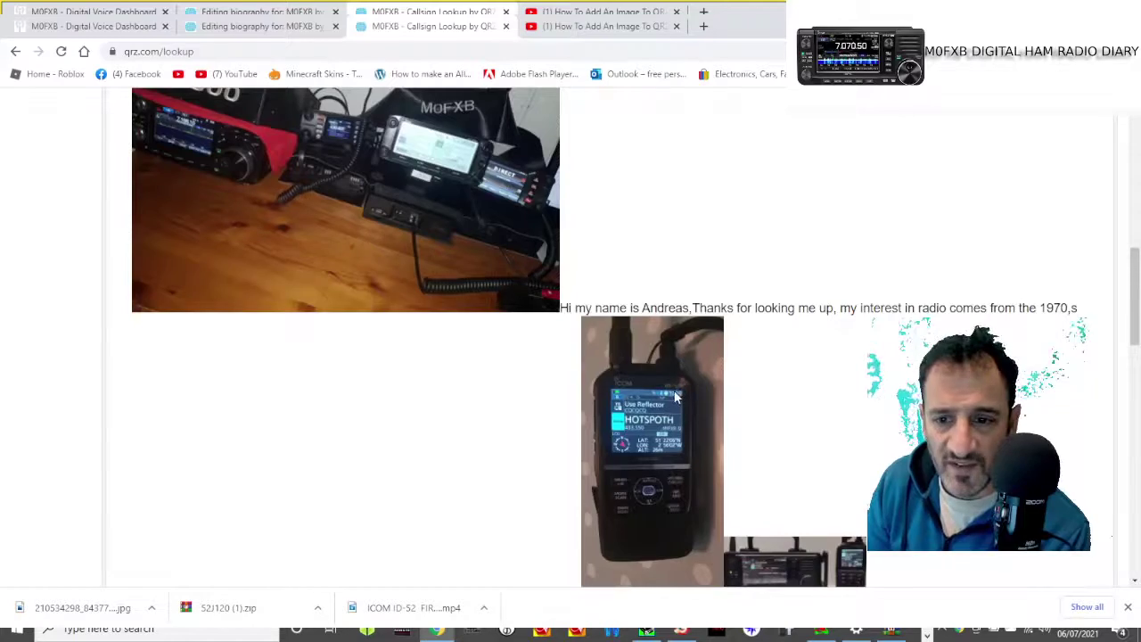
scroll(802, 283, "down", 1)
scroll(802, 284, "down", 4)
scroll(803, 283, "down", 6)
scroll(809, 299, "down", 4)
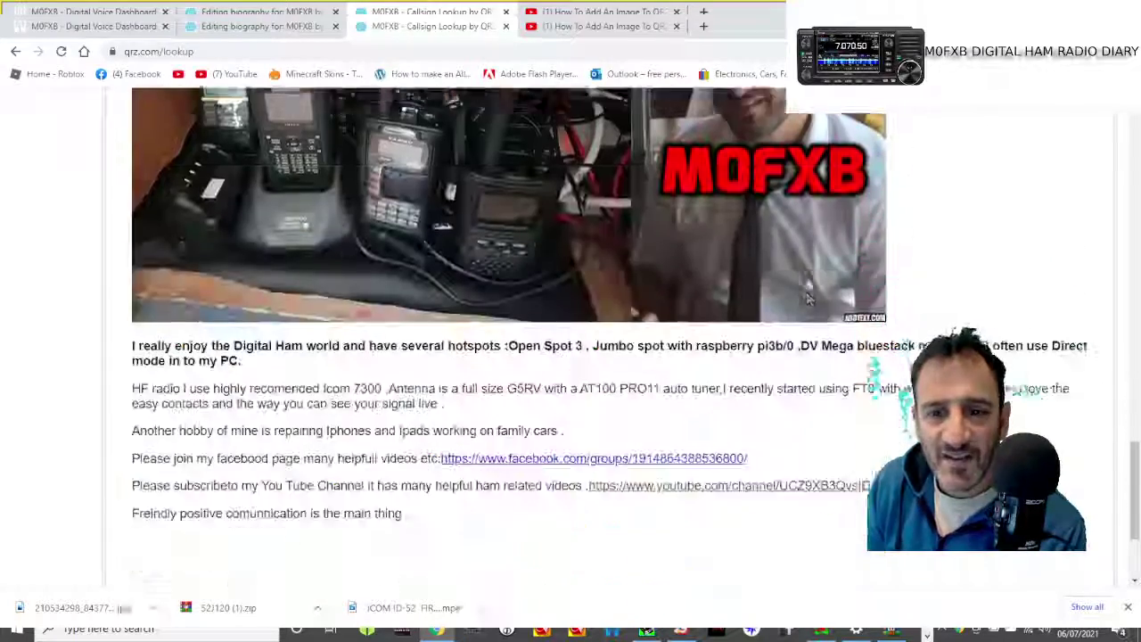
scroll(809, 298, "up", 2)
scroll(808, 298, "up", 1)
scroll(811, 285, "down", 4)
scroll(813, 281, "down", 1)
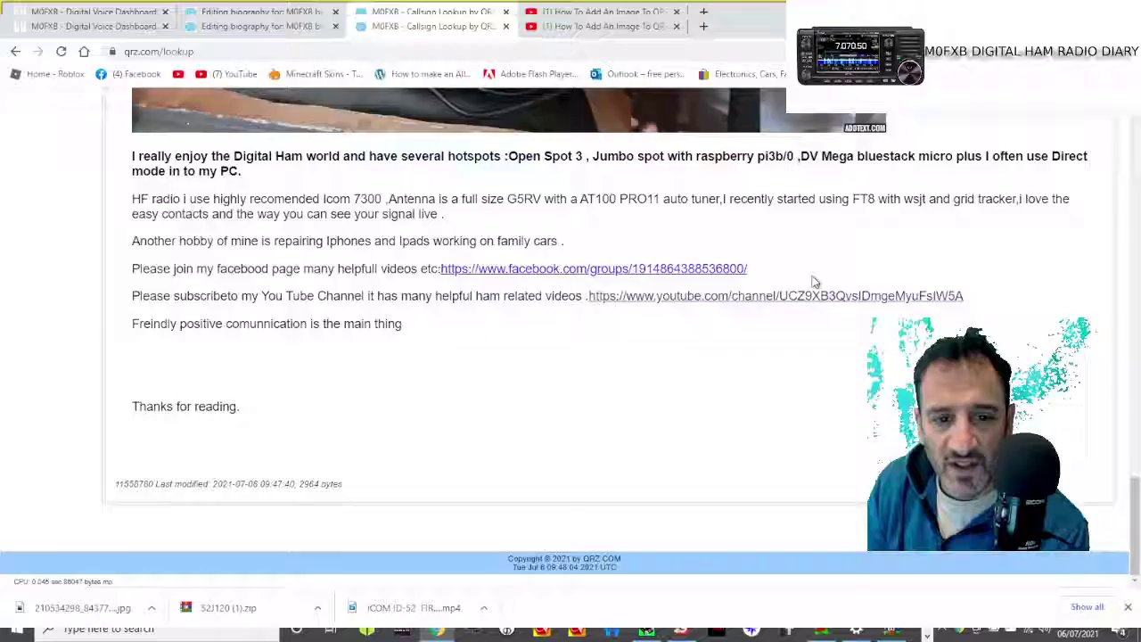
scroll(813, 282, "up", 3)
scroll(813, 281, "up", 5)
scroll(813, 282, "up", 5)
scroll(813, 282, "up", 5)
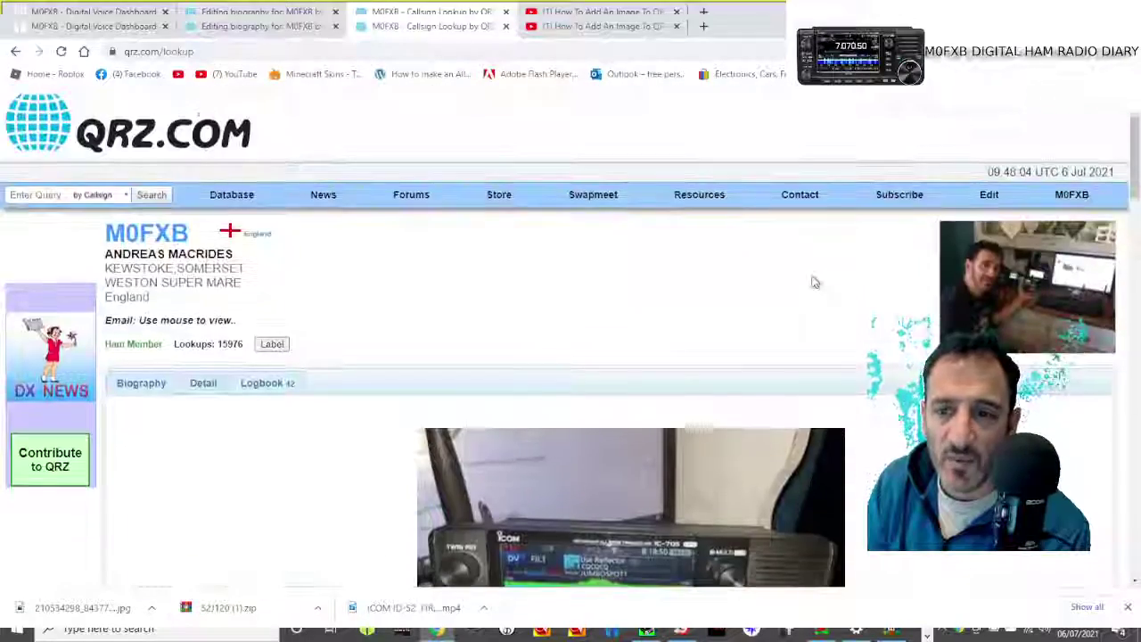
scroll(813, 281, "down", 4)
scroll(644, 295, "down", 4)
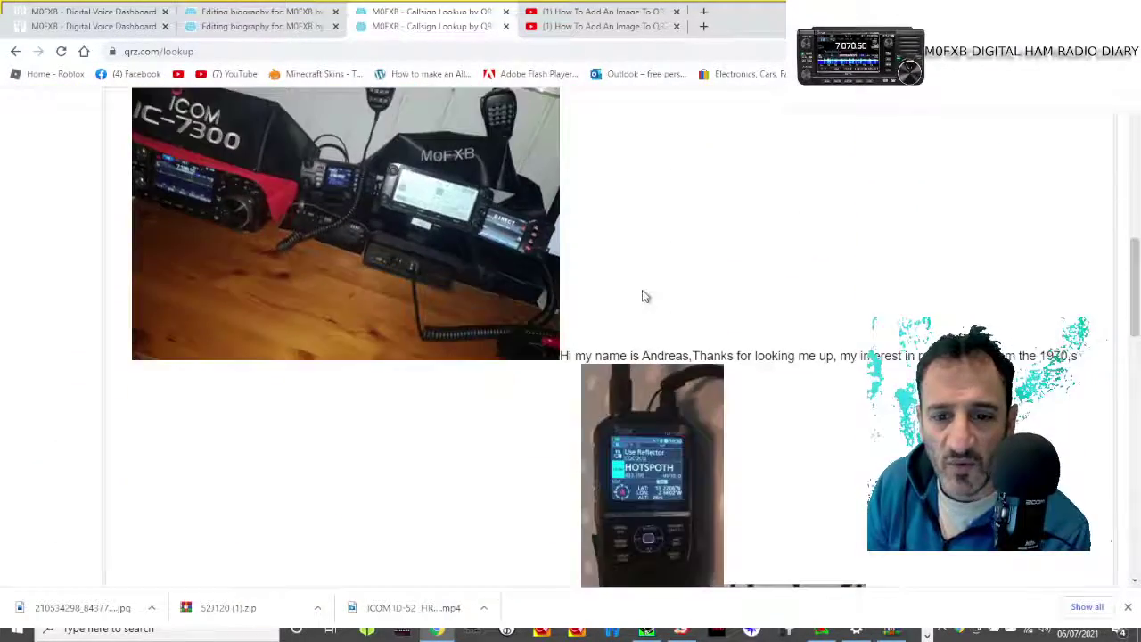
scroll(643, 295, "down", 3)
scroll(643, 295, "up", 5)
scroll(645, 295, "up", 6)
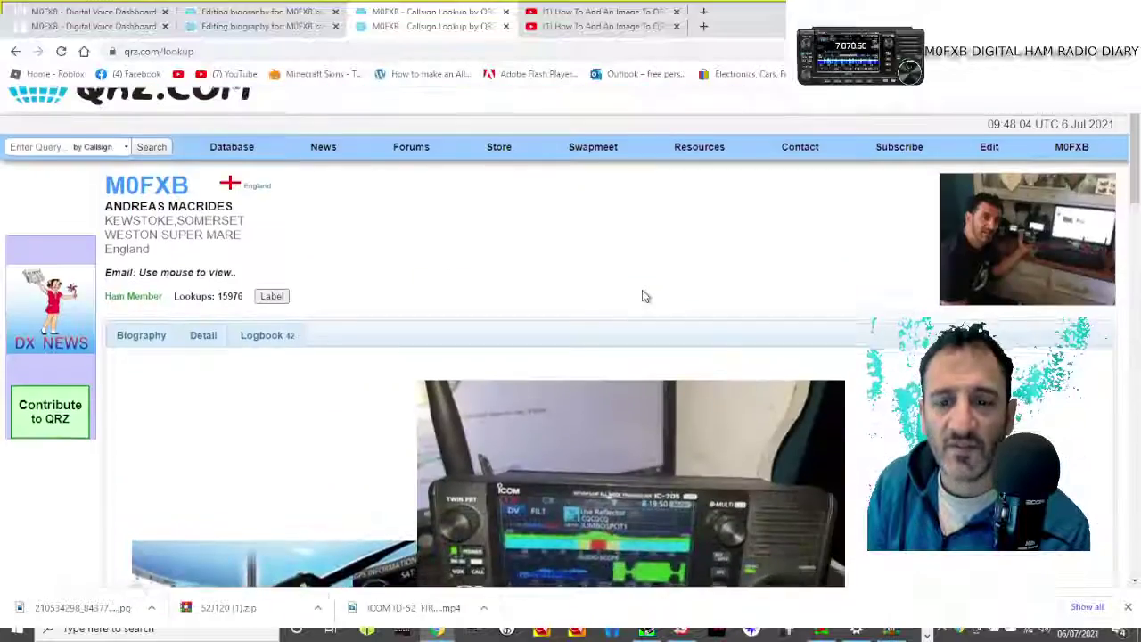